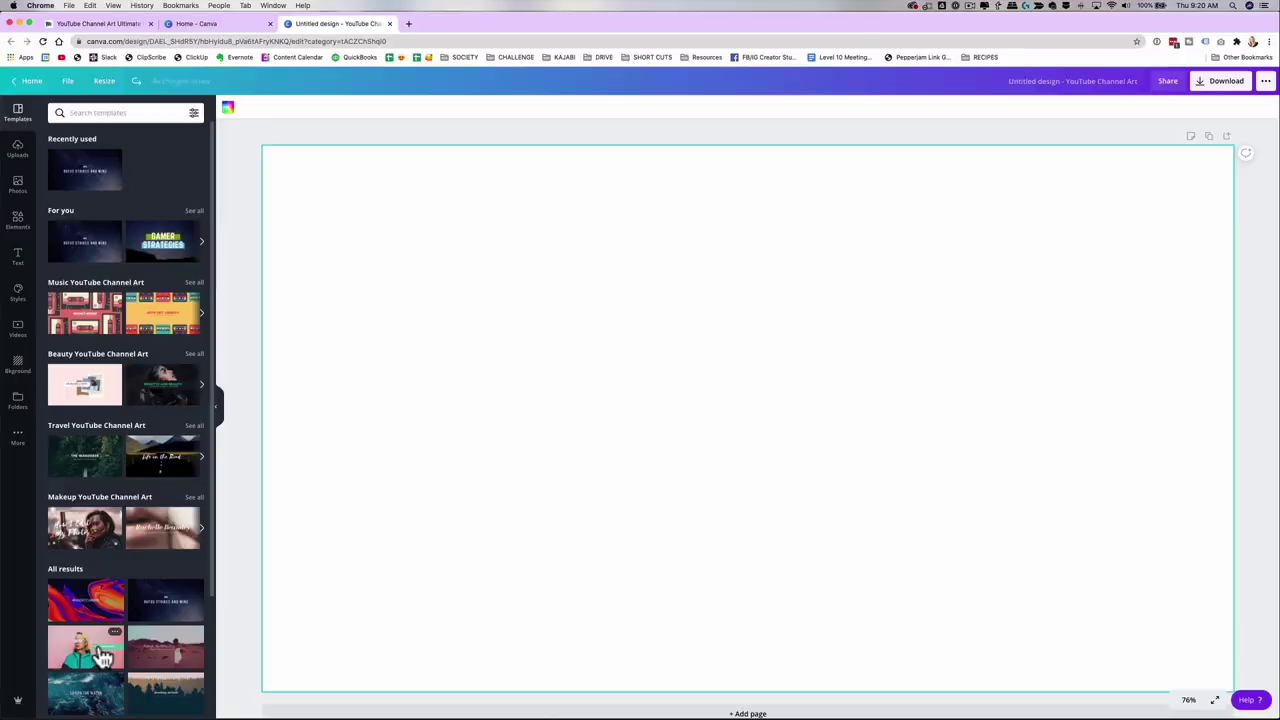
Apply the pink channel art template with the yellow-capped person and complete its heading as "Welcome to my channel"
left_click(103, 657)
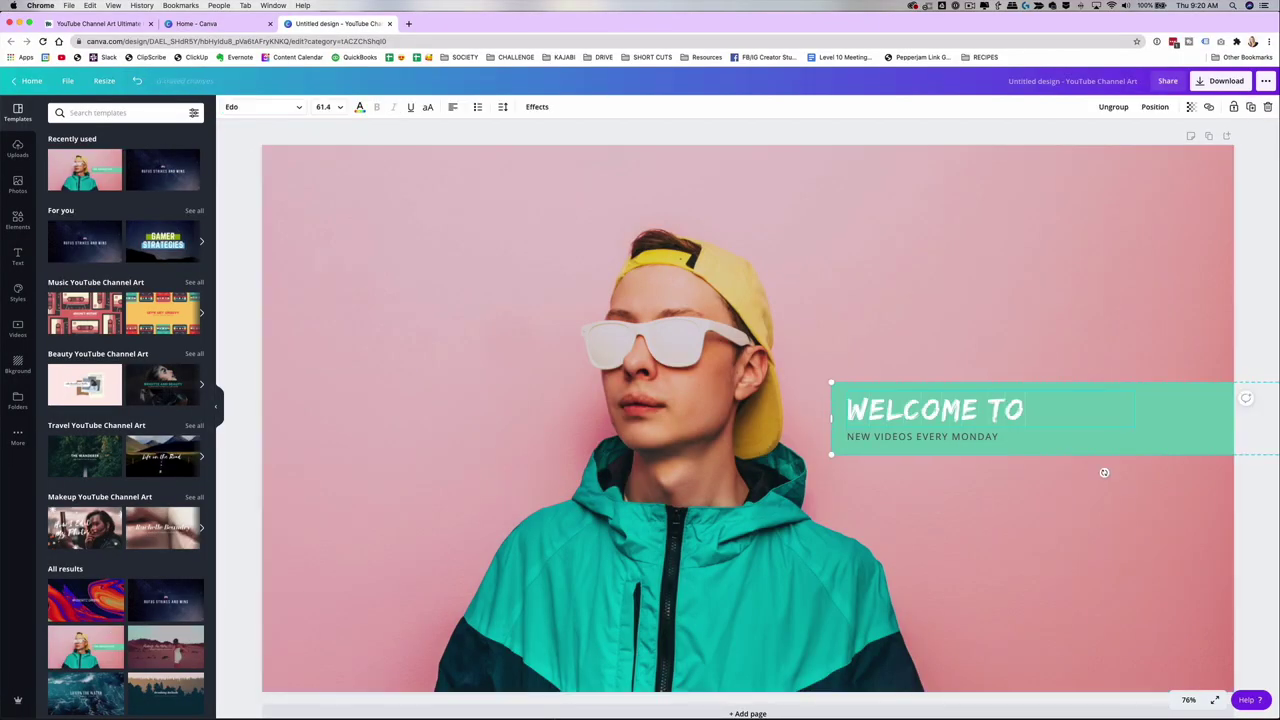
type("MY CHANNE")
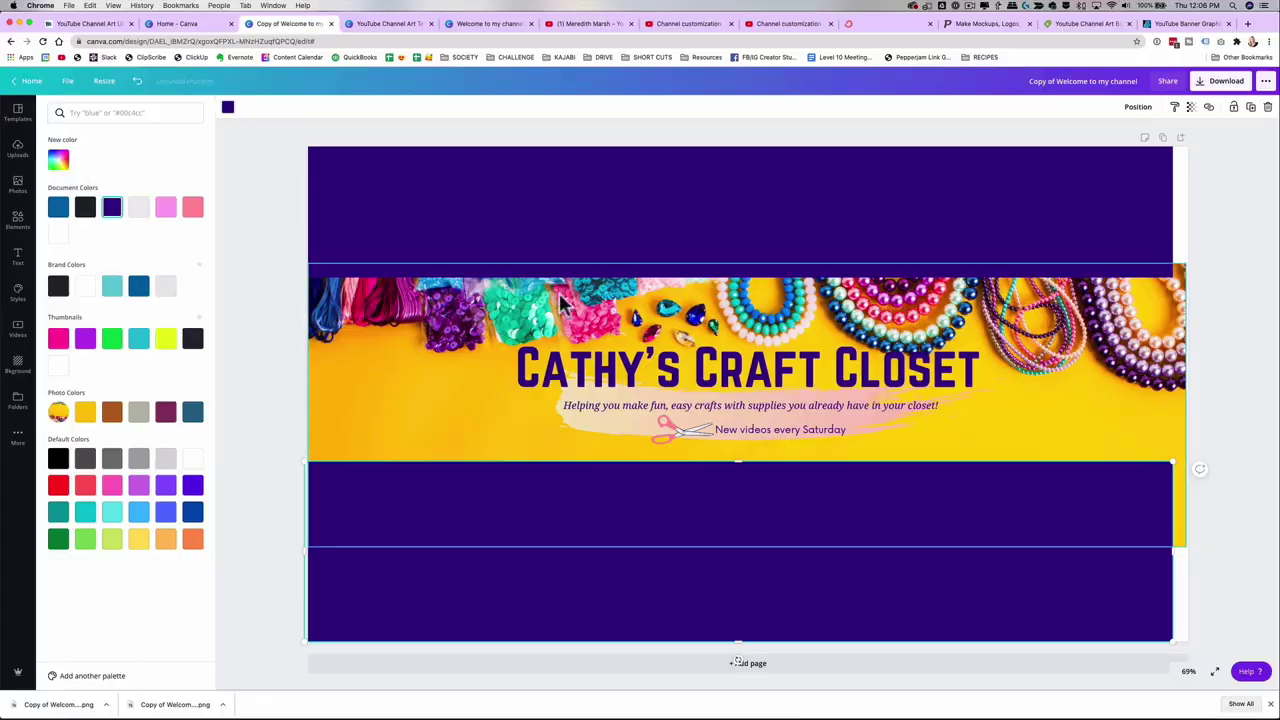
Give the banner's channel title a white shadow effect with offset 50 and direction -26
left_click(563, 303)
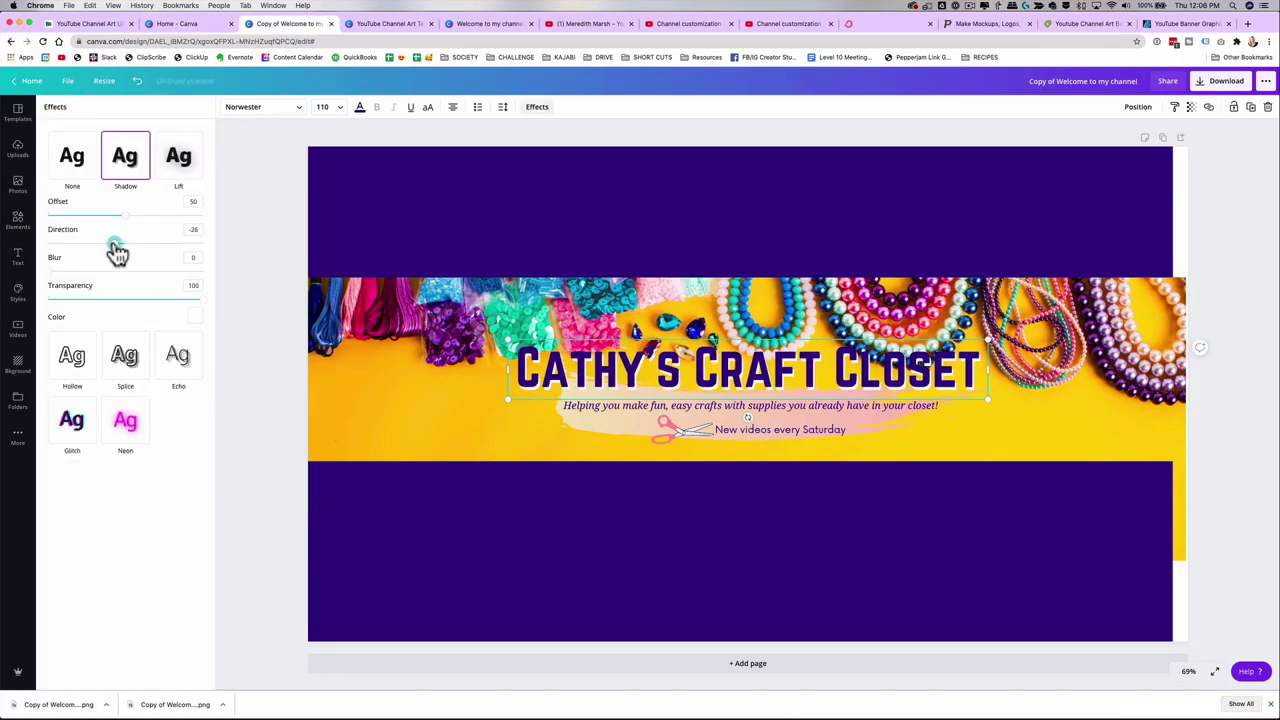
left_click_drag(1150, 134, 1131, 134)
left_click(86, 266)
left_click(594, 389)
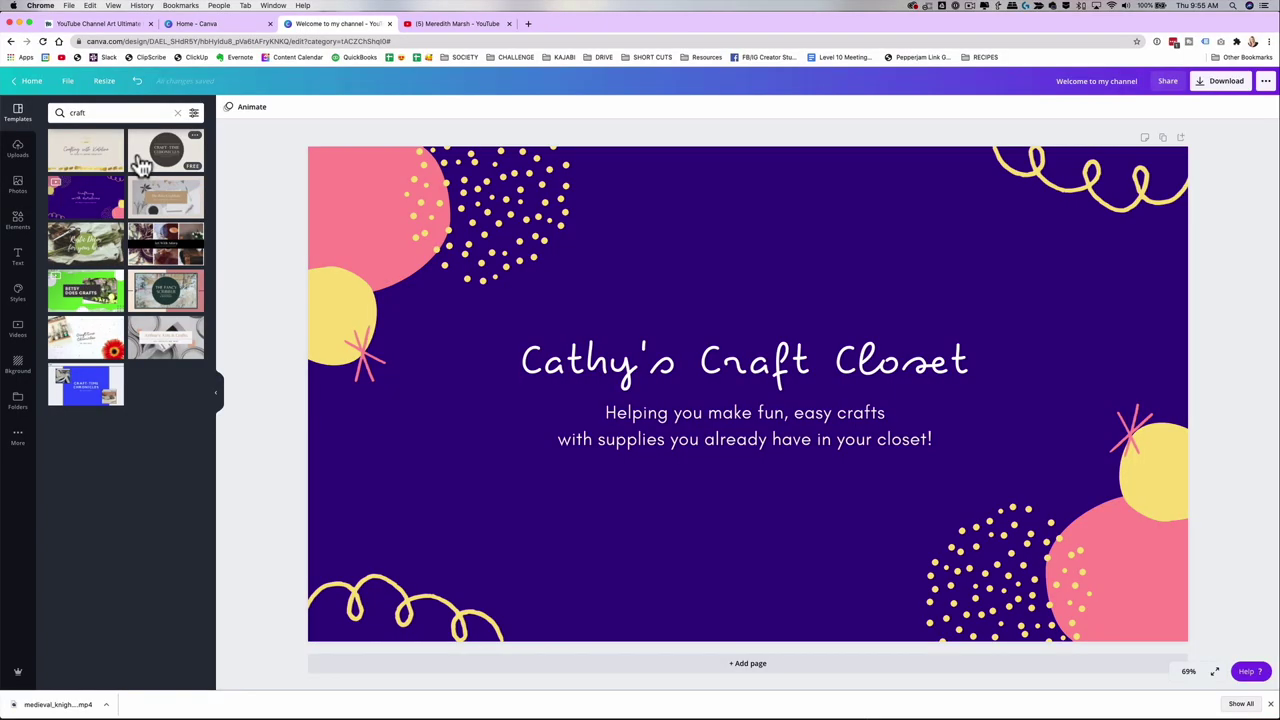
Try several craft templates on the banner, including the dark circle, grey arts-and-crafts and red flower designs
left_click(140, 163)
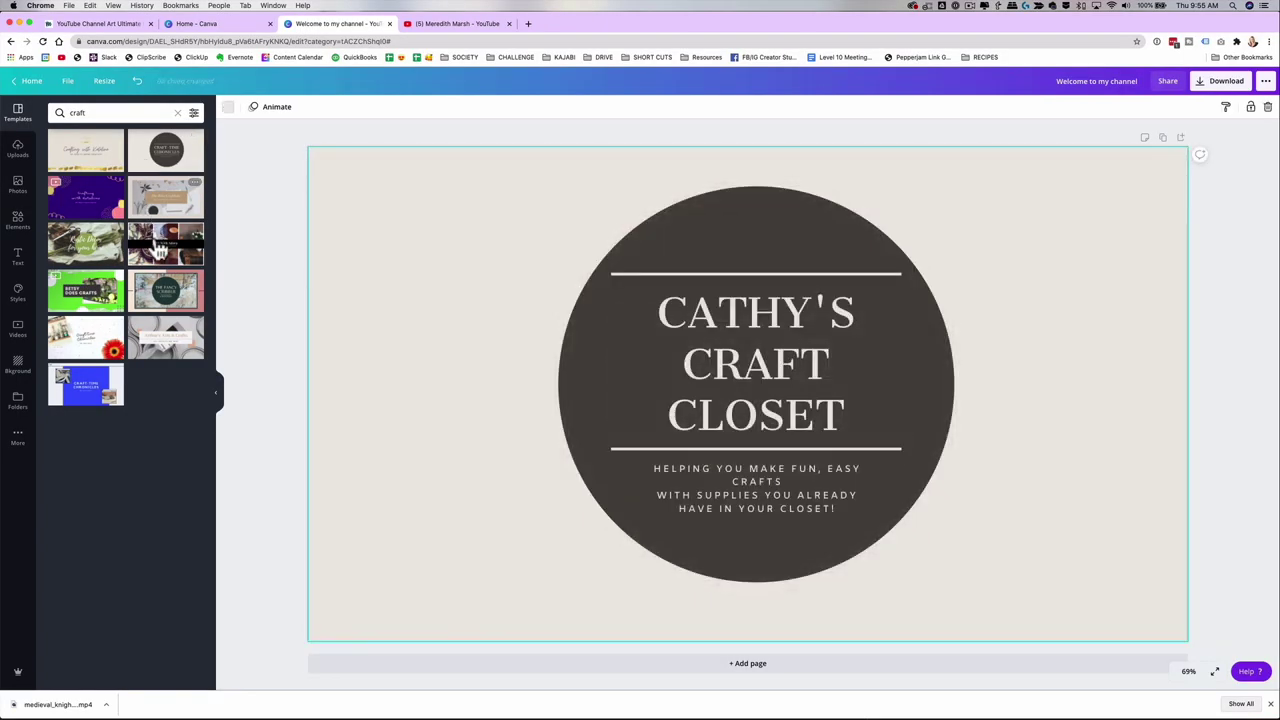
left_click(158, 262)
left_click(155, 345)
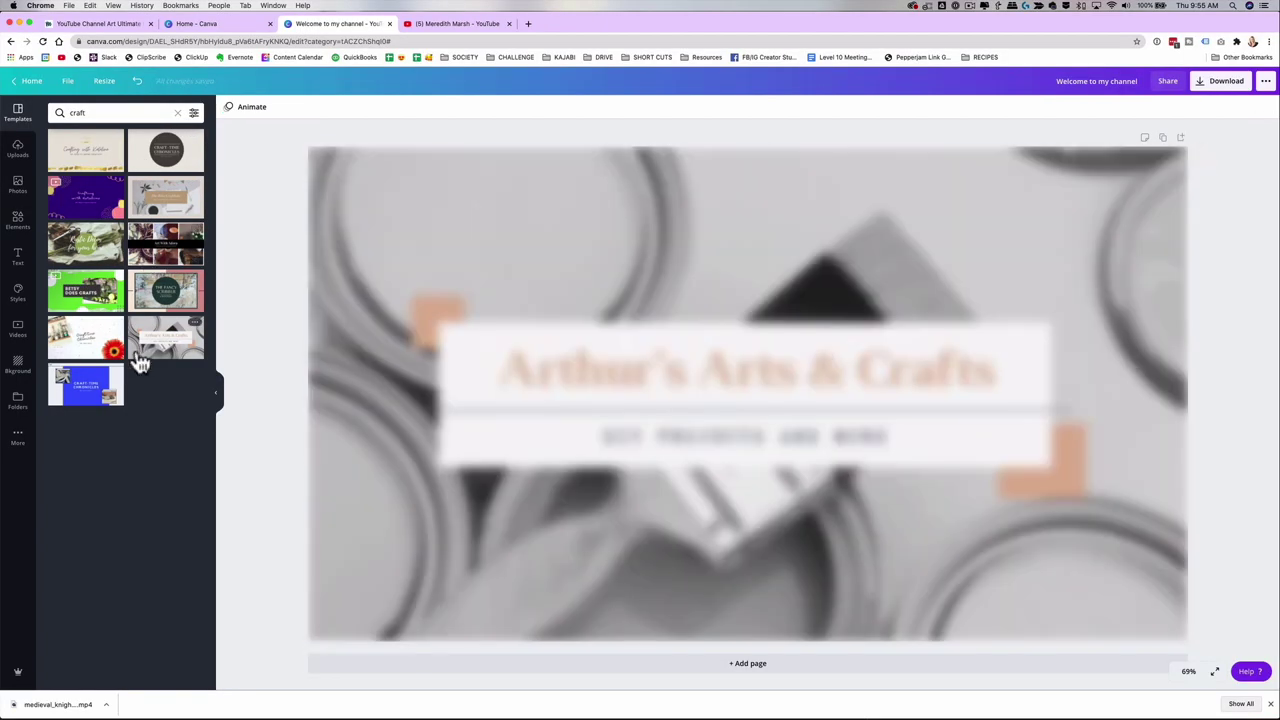
left_click(75, 345)
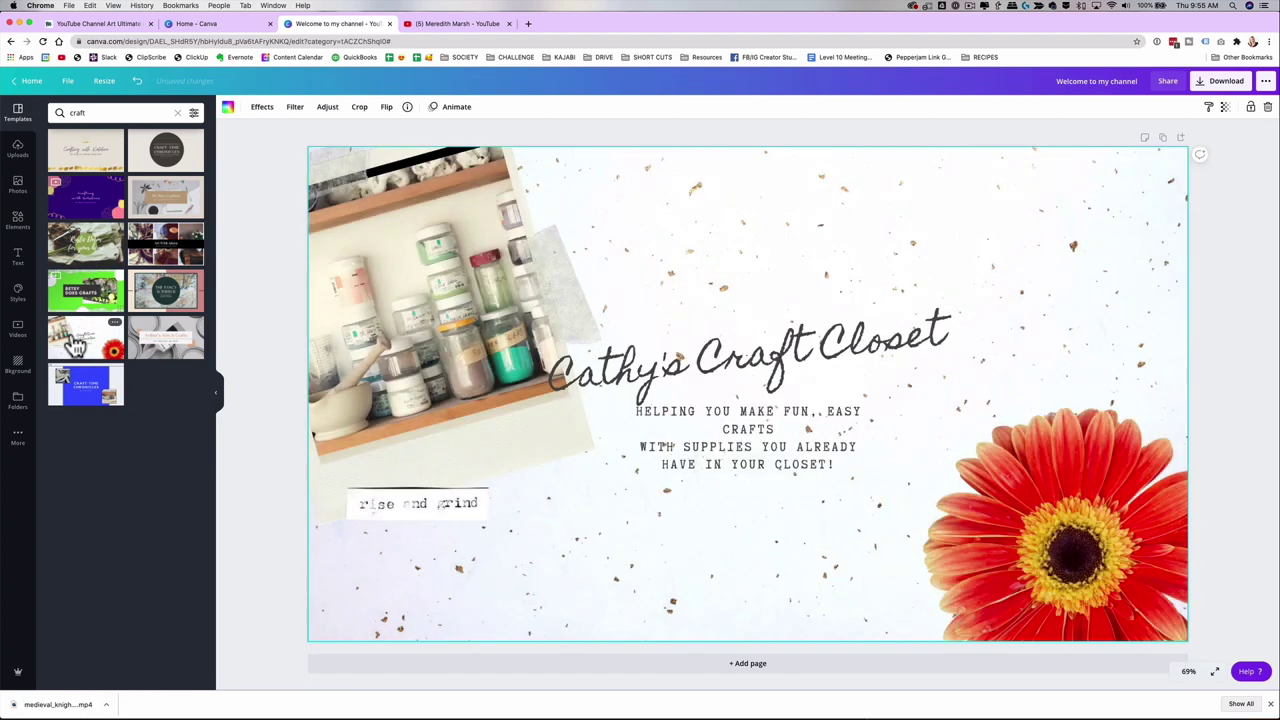
left_click(78, 155)
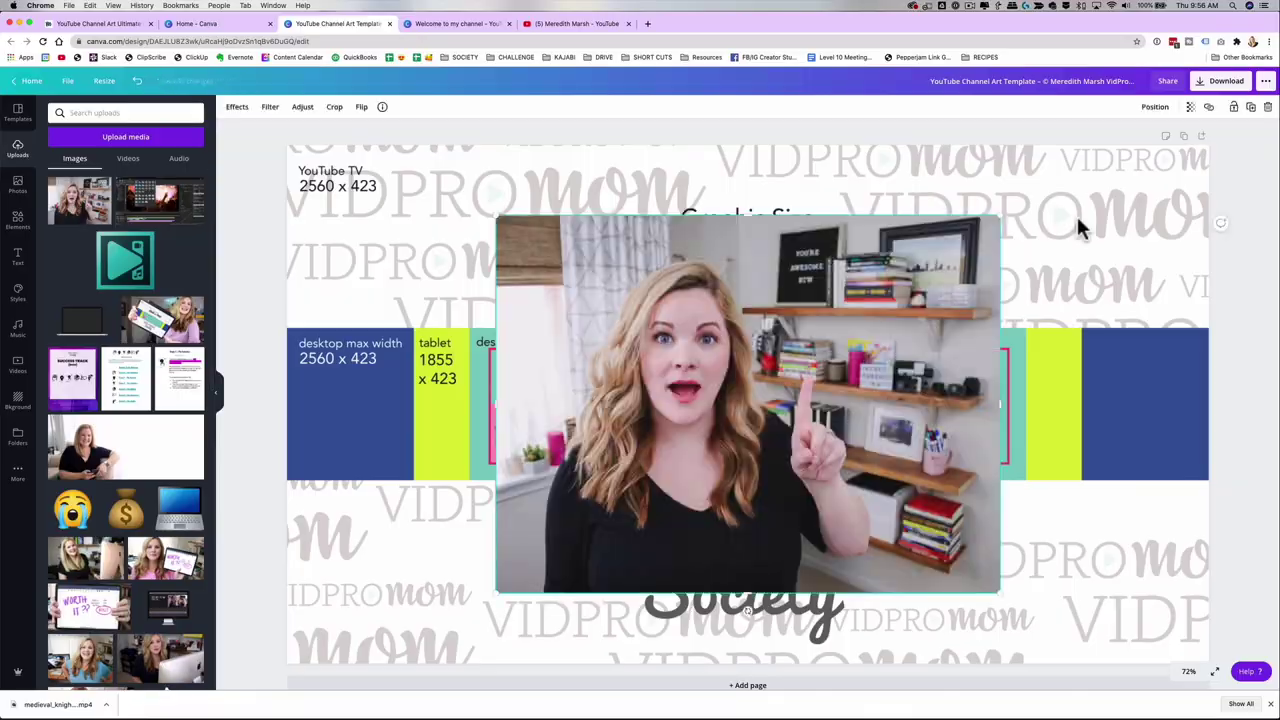
Shrink the uploaded portrait photo, flip it horizontally and position it over the right end of the template's safe area
left_click_drag(620, 487, 920, 395)
right_click(920, 395)
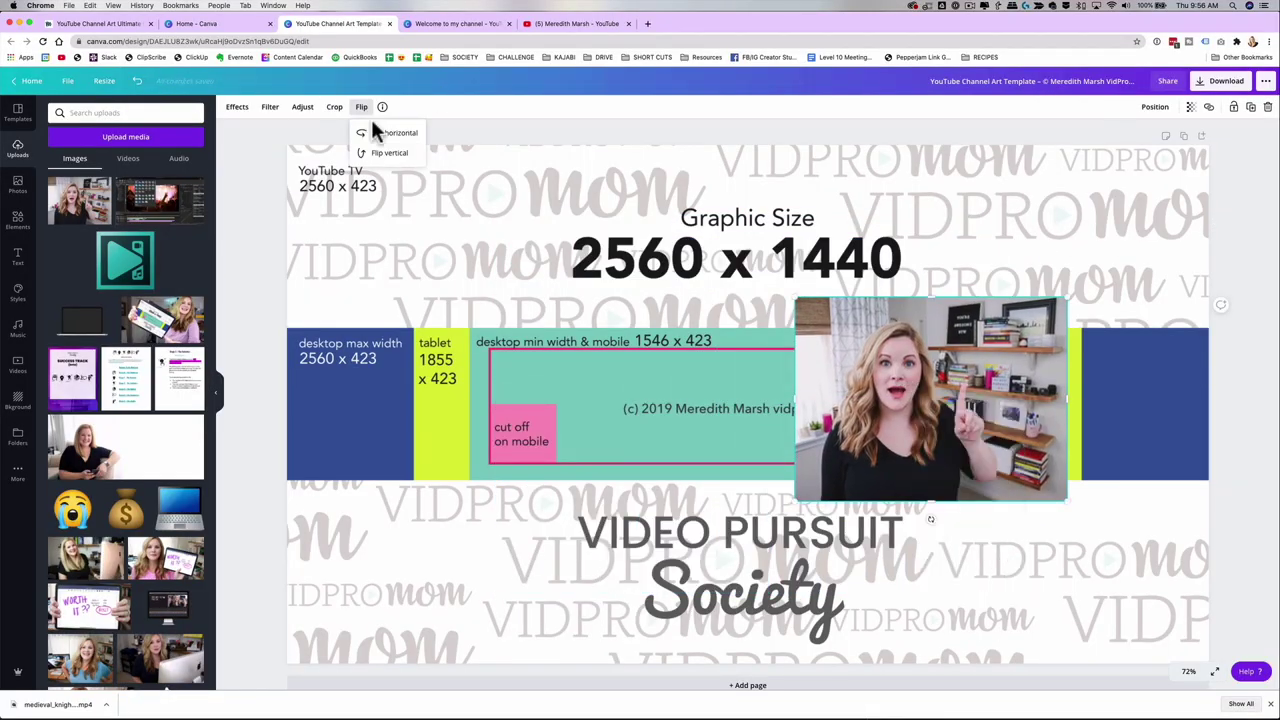
left_click(394, 132)
left_click_drag(1066, 286, 1029, 334)
left_click_drag(971, 369, 1029, 366)
left_click_drag(829, 491, 878, 480)
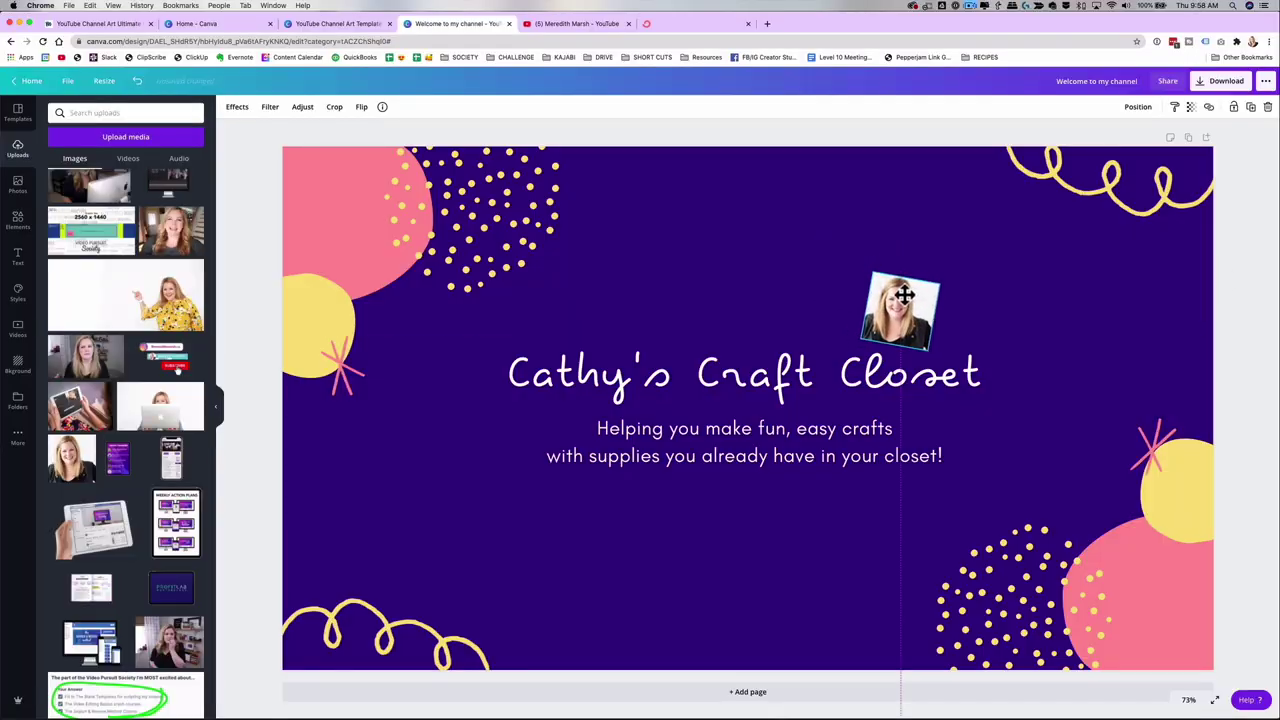
Search the elements for "logo" and add the YouTube and Instagram logos to the banner
left_click(17, 220)
left_click(110, 112)
type("logo")
key("Return")
left_click(180, 367)
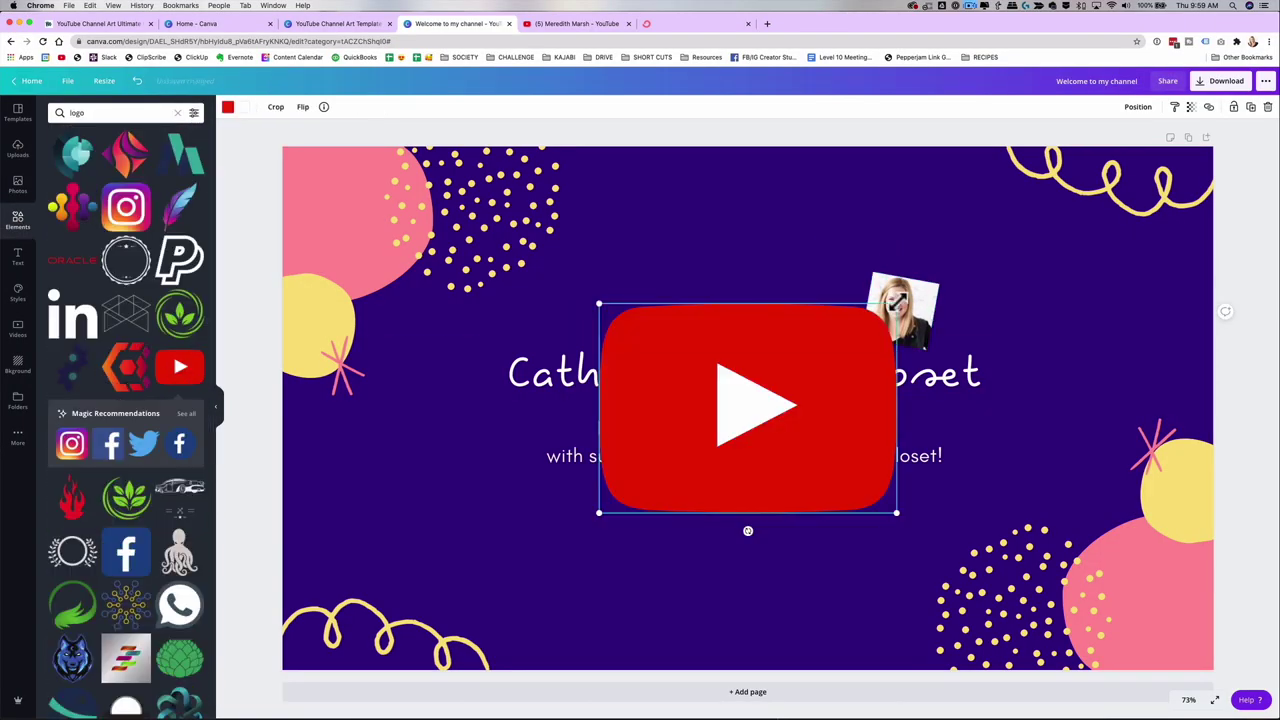
left_click(126, 207)
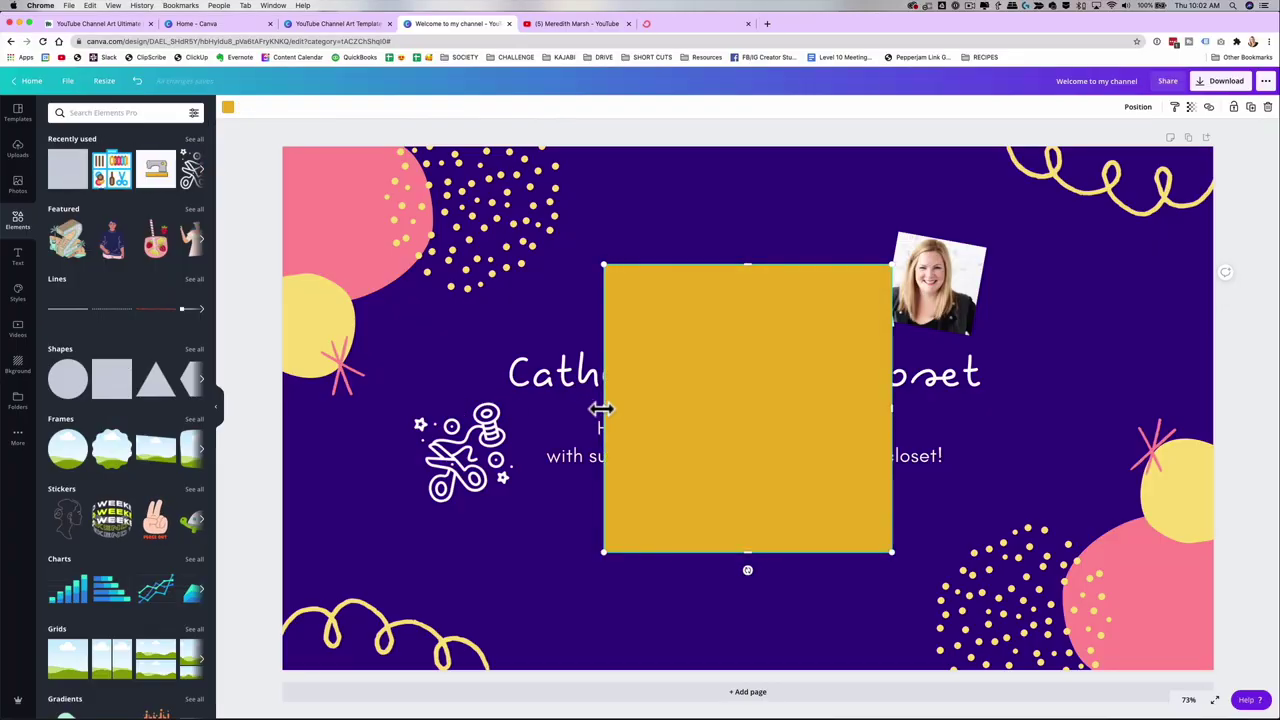
Stretch the yellow square into a rectangle about 2,519 px wide that covers nearly the whole banner
left_click_drag(600, 408, 290, 437)
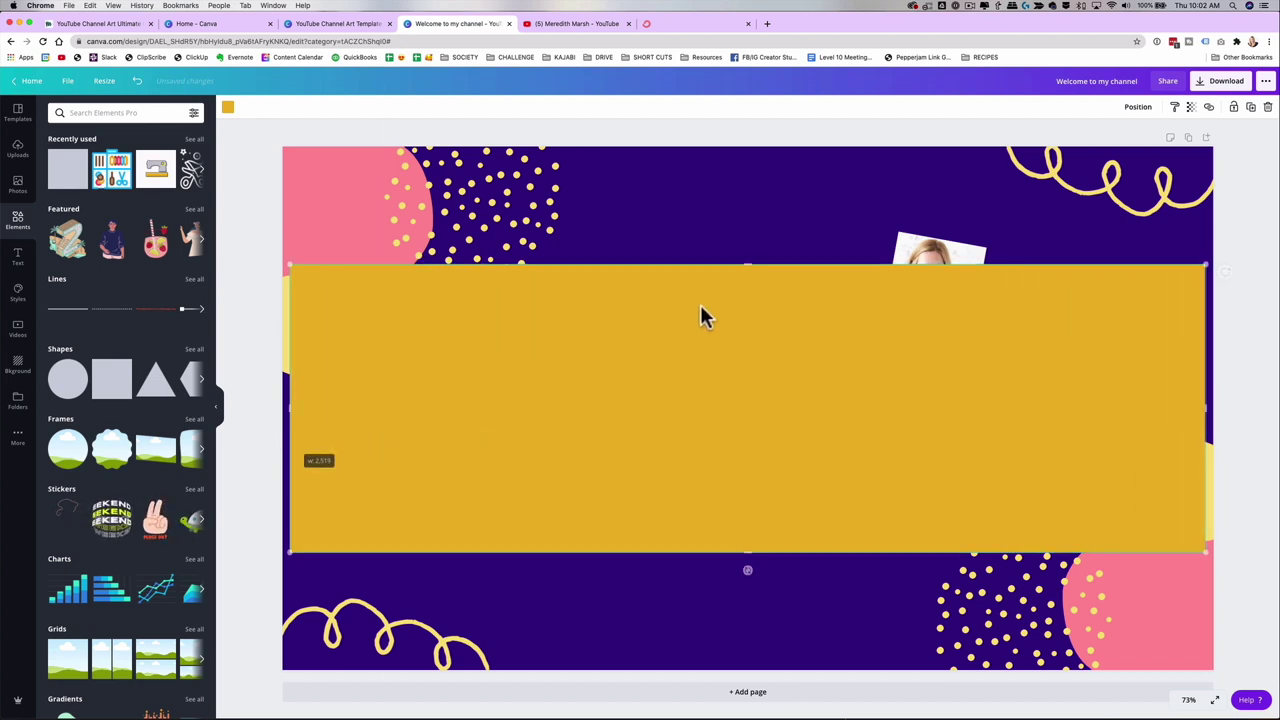
left_click_drag(745, 257, 756, 152)
Add a large text label reading "2560 pixels wide" near the upper edge of the yellow rectangle
left_click(19, 260)
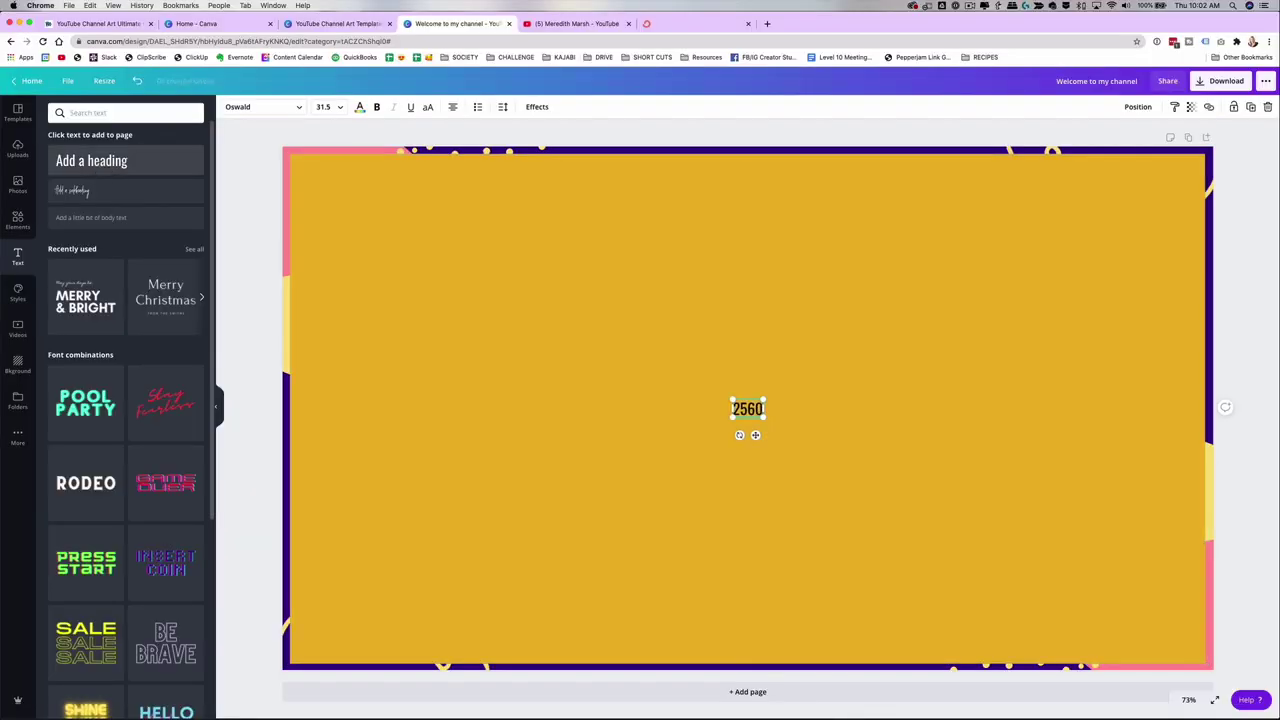
type("pixels wide")
left_click_drag(614, 420, 487, 464)
Duplicate the width label, change the copy to "1440 pixels high" and place it at the rectangle's left edge
key("ctrl+d")
type("1440")
double_click(600, 418)
type("high")
left_click_drag(520, 423, 495, 416)
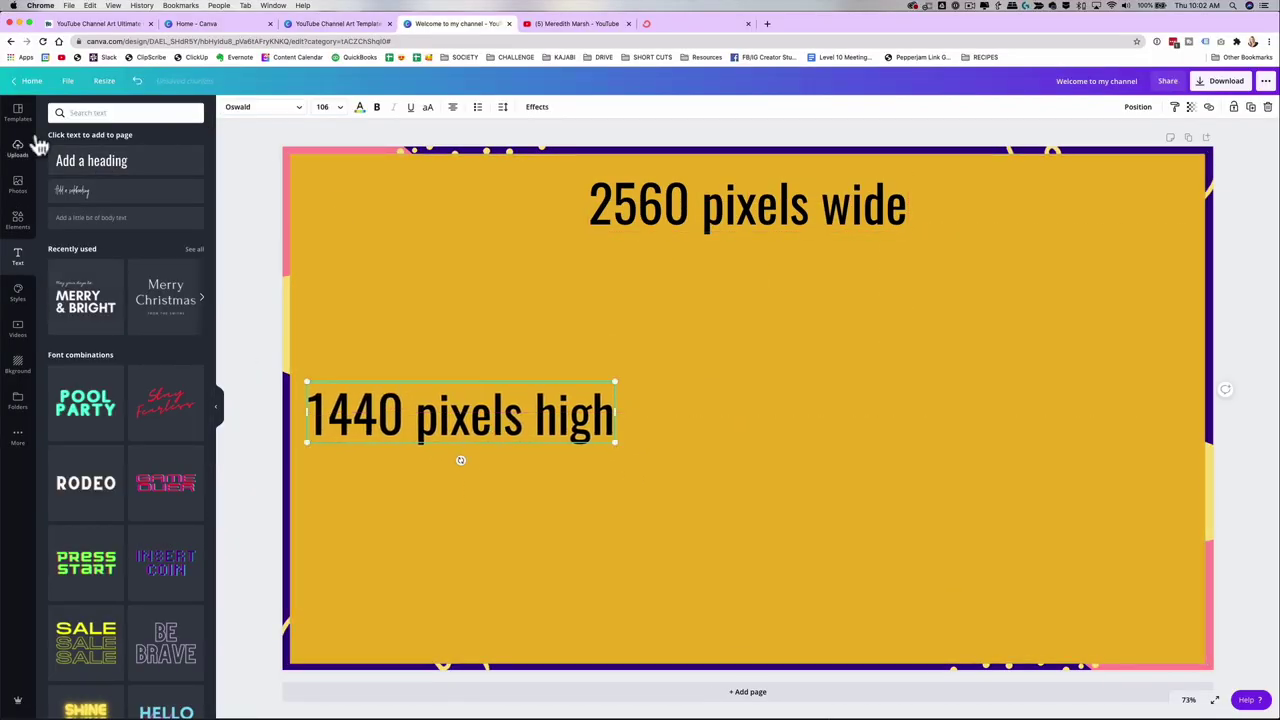
Search the elements for "arrow" and add horizontal arrows beside the width label and vertical ones by the height label
left_click(18, 220)
left_click(120, 112)
type("arrow")
key("Return")
left_click(76, 153)
left_click_drag(743, 406, 440, 218)
key("ctrl+d")
left_click(1137, 107)
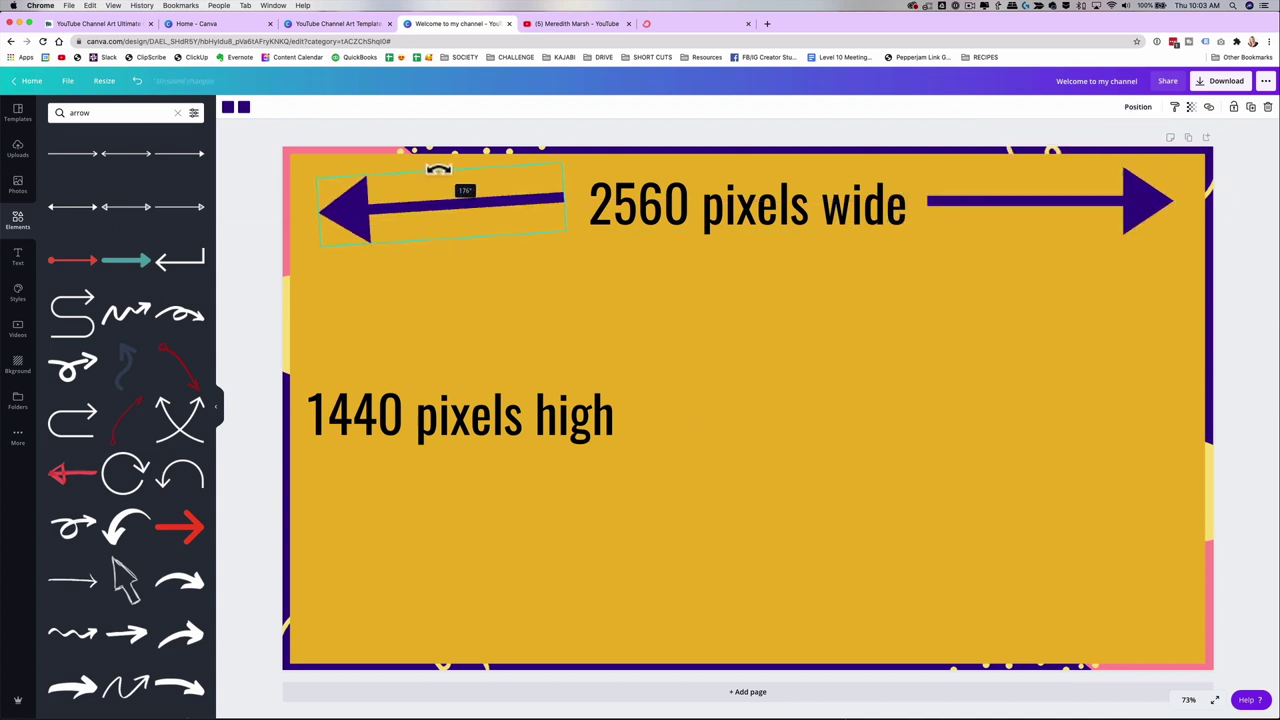
left_click_drag(434, 338, 481, 299)
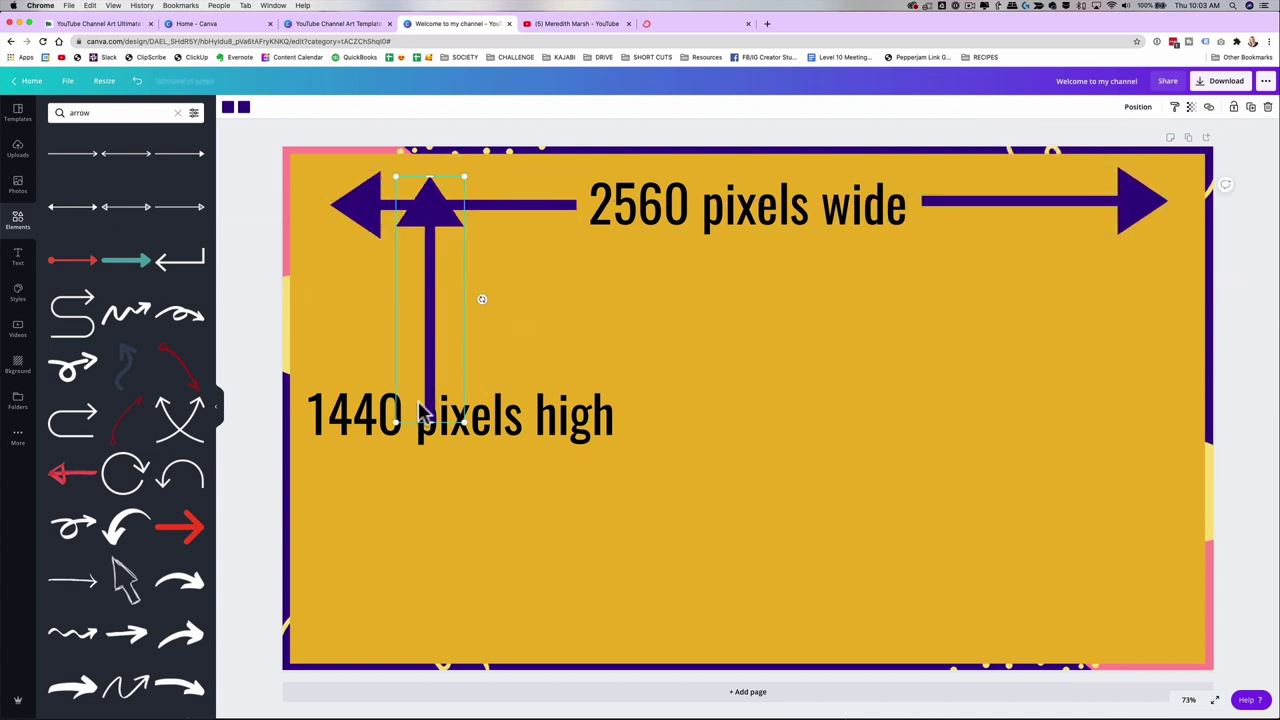
left_click_drag(345, 268, 315, 585)
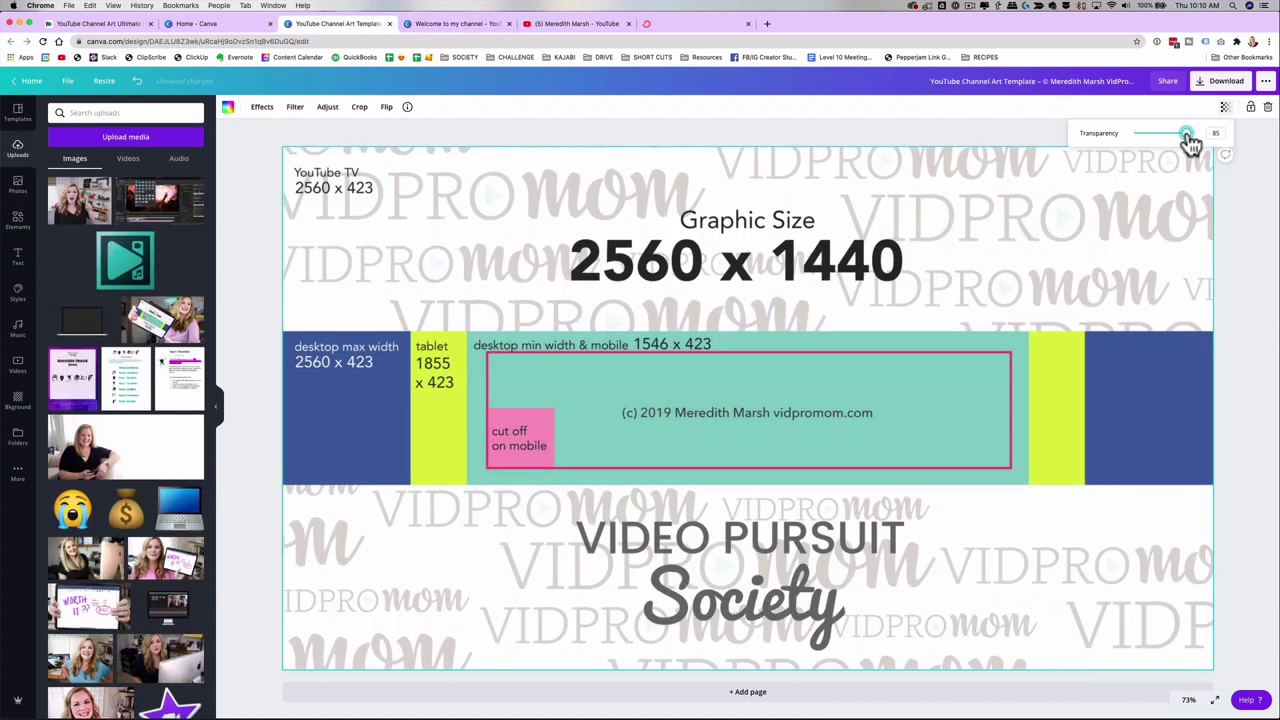
Set the transparency of the channel art sizing template image to 95
left_click_drag(1186, 143, 1195, 143)
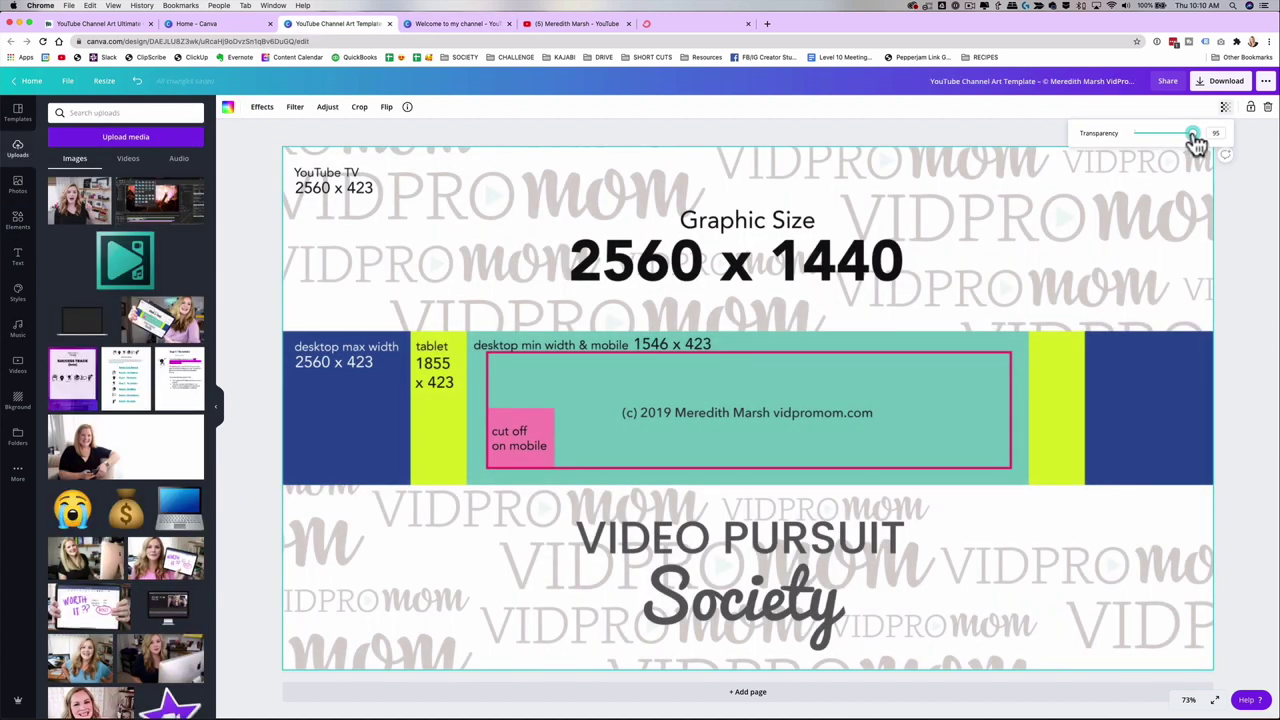
In YouTube Studio, replace the channel's banner image with the file "Copy of Welcome to my channel.png"
left_click(468, 391)
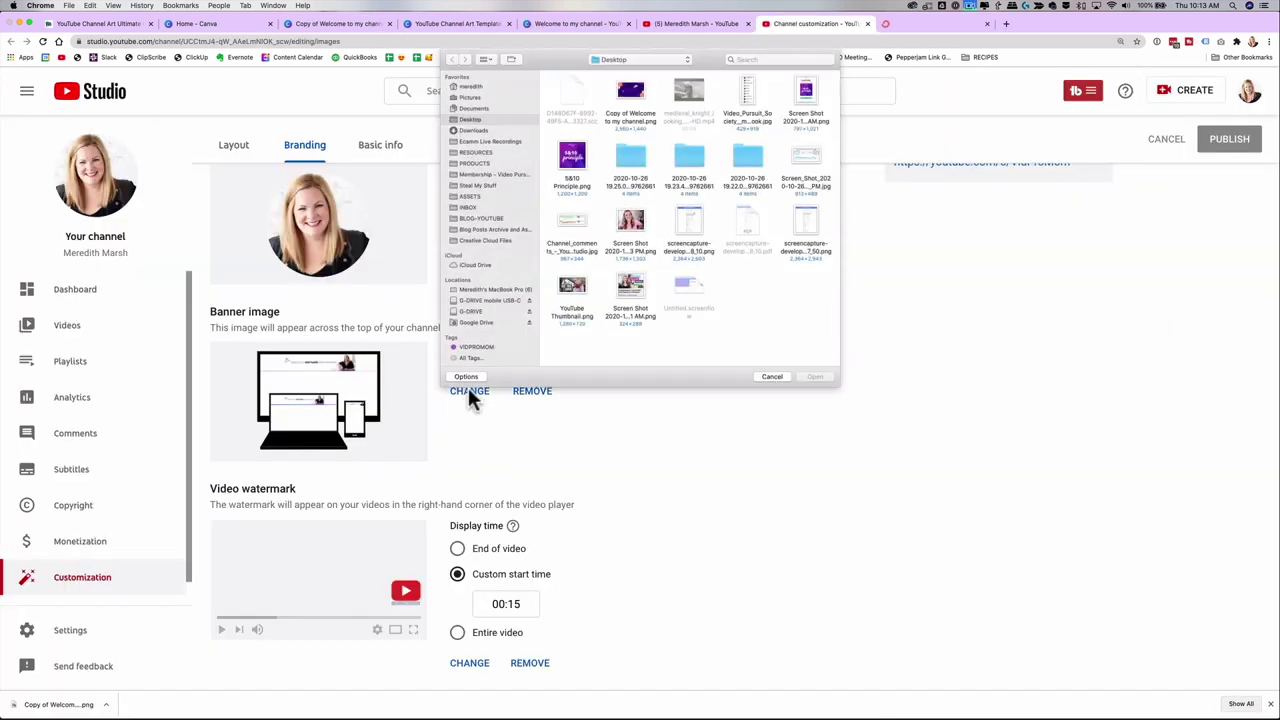
left_click(630, 93)
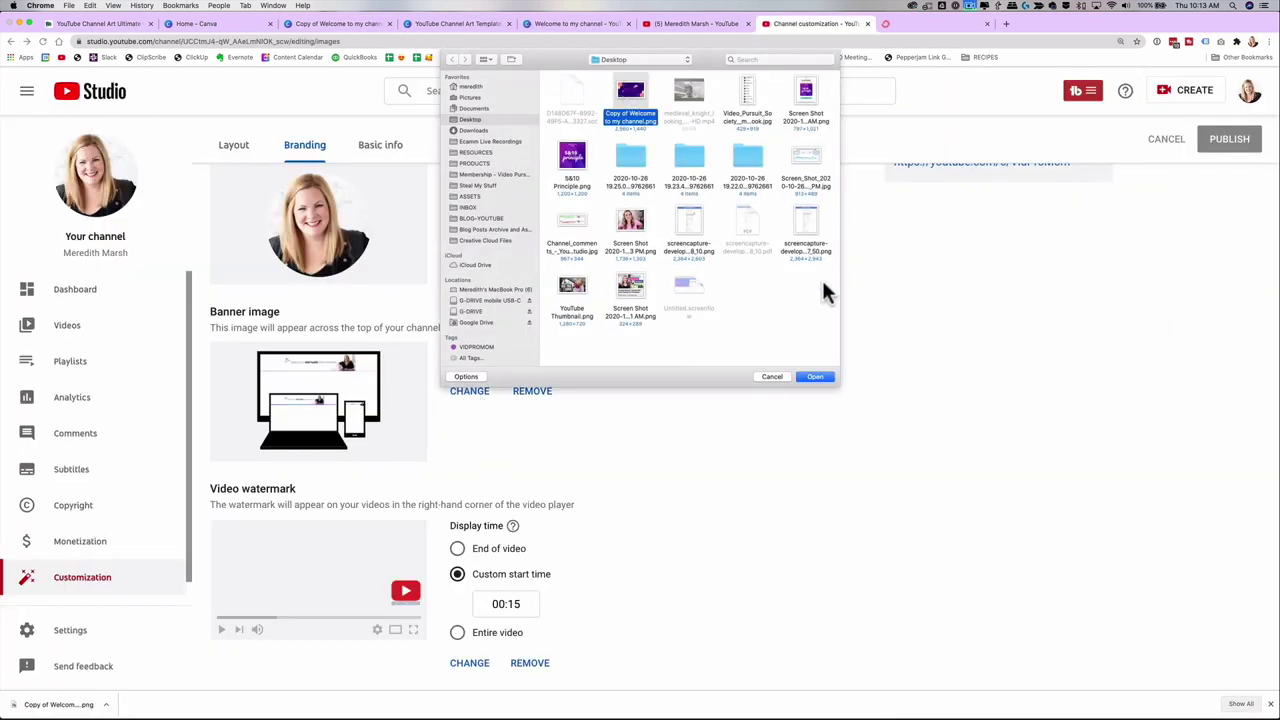
left_click(825, 374)
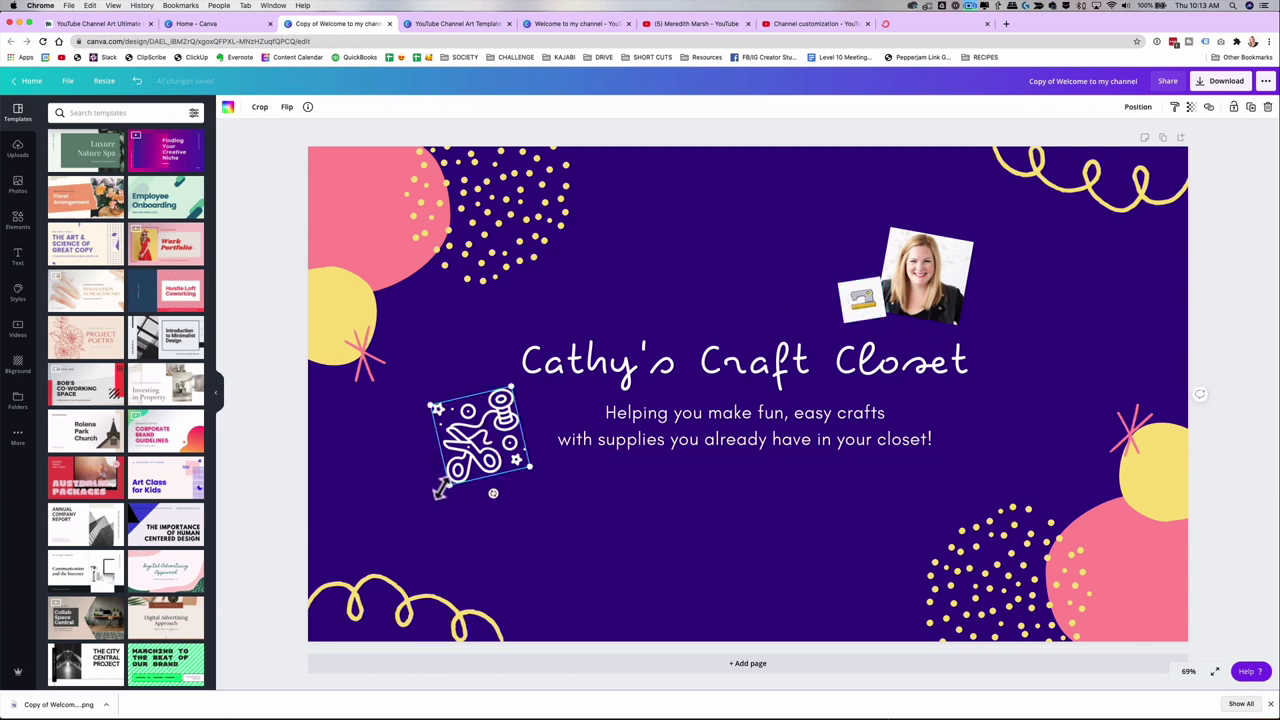
In the Canva banner copy, shrink the craft-tools icon beside the tagline and select the tagline text for editing
left_click_drag(449, 488, 508, 416)
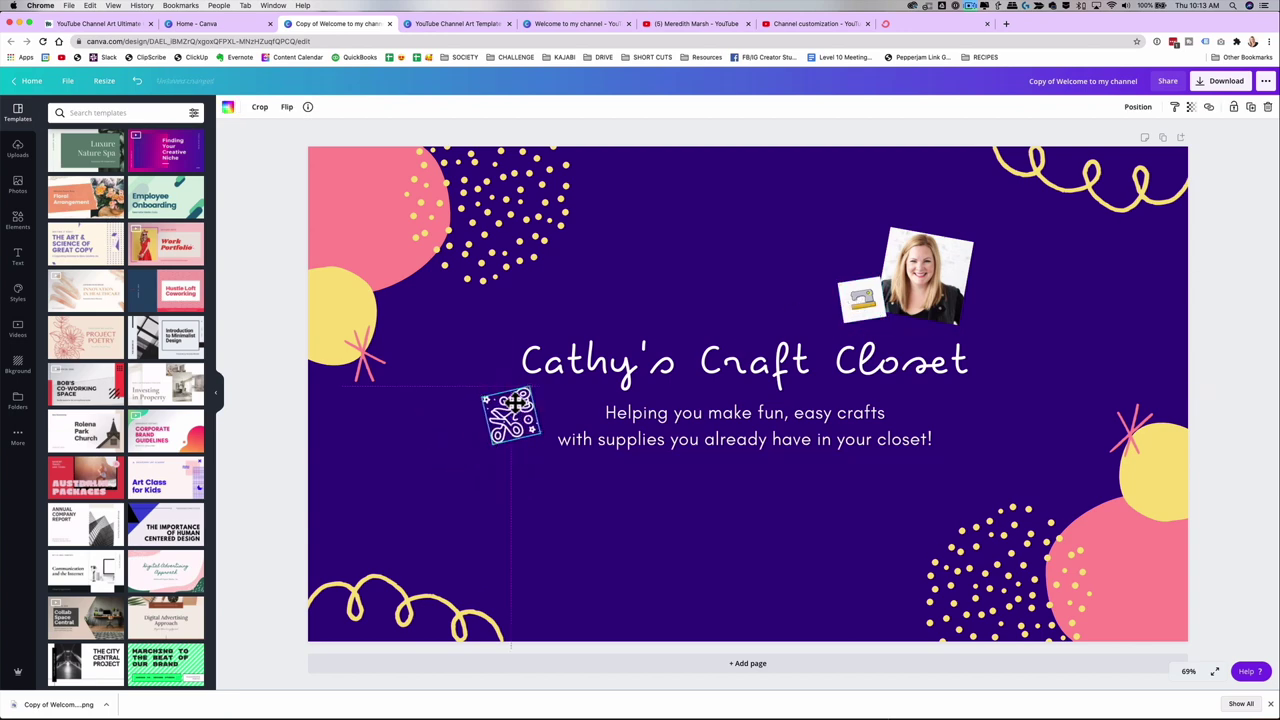
left_click(757, 425)
double_click(724, 418)
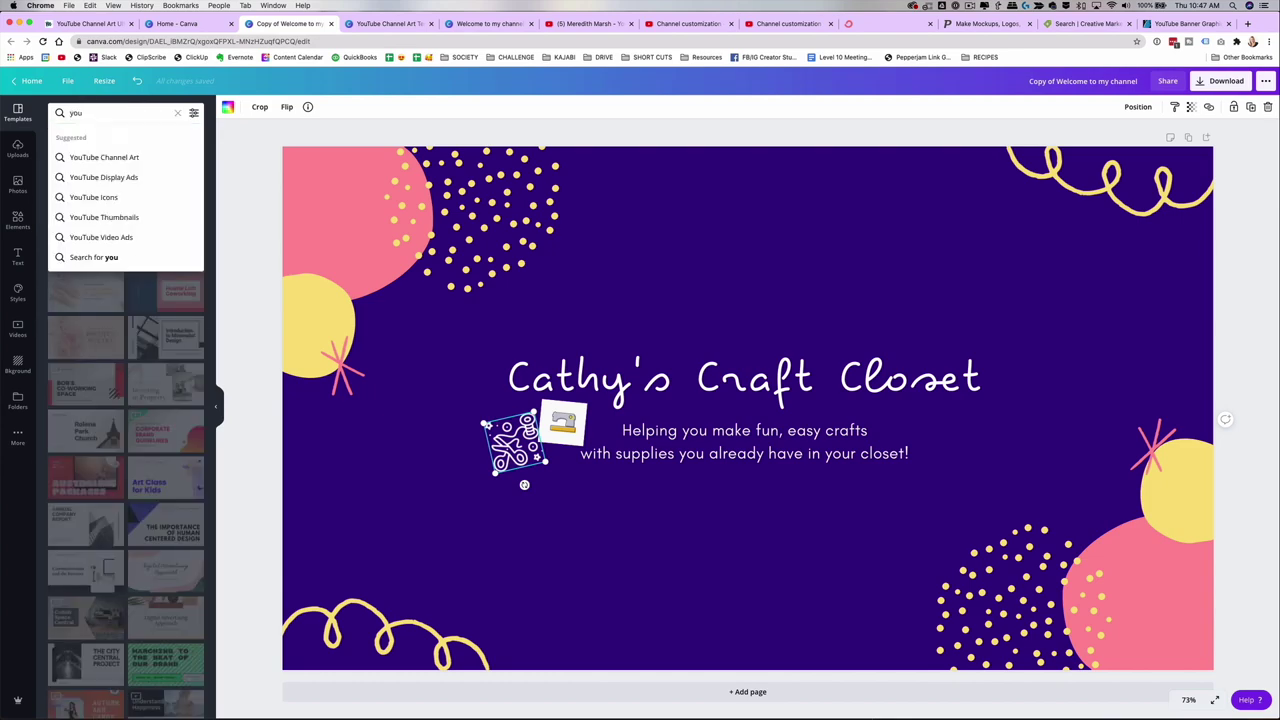
Search the templates for "YouTube Channel Art" and try the red-blue marbled and purple skull designs on the banner
left_click(85, 245)
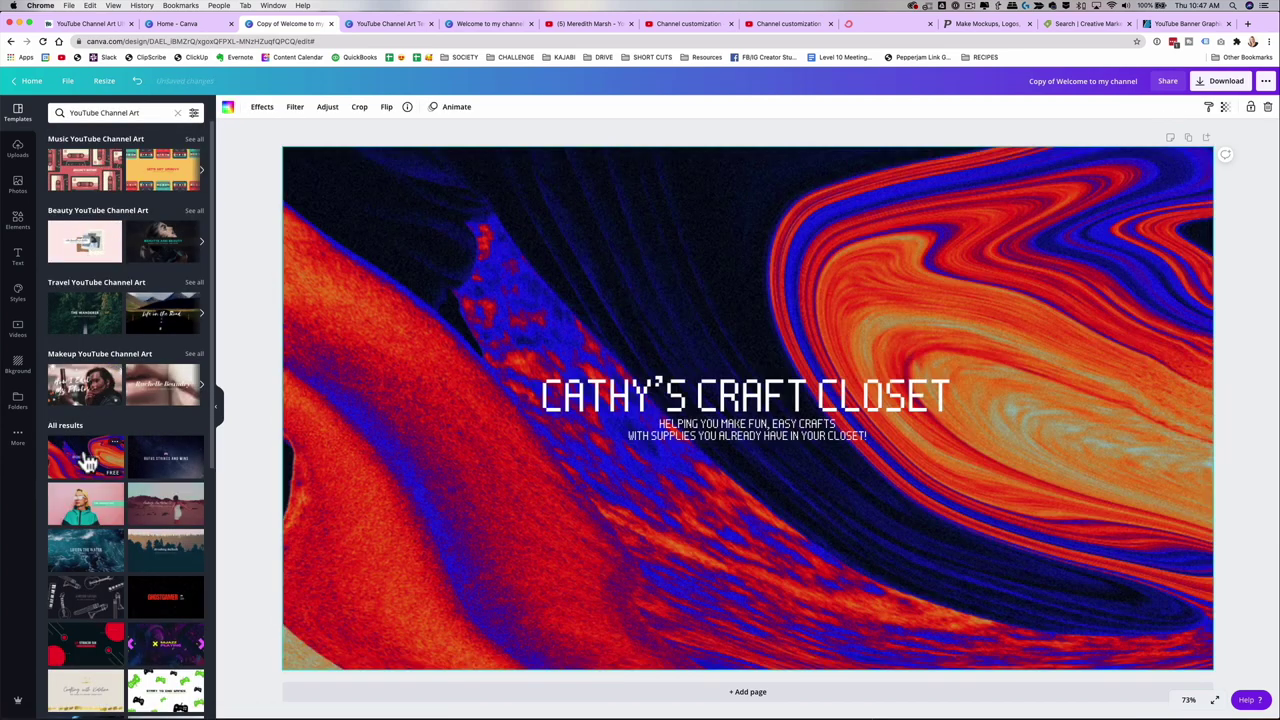
scroll(88, 590, "down", 5)
scroll(88, 590, "down", 5)
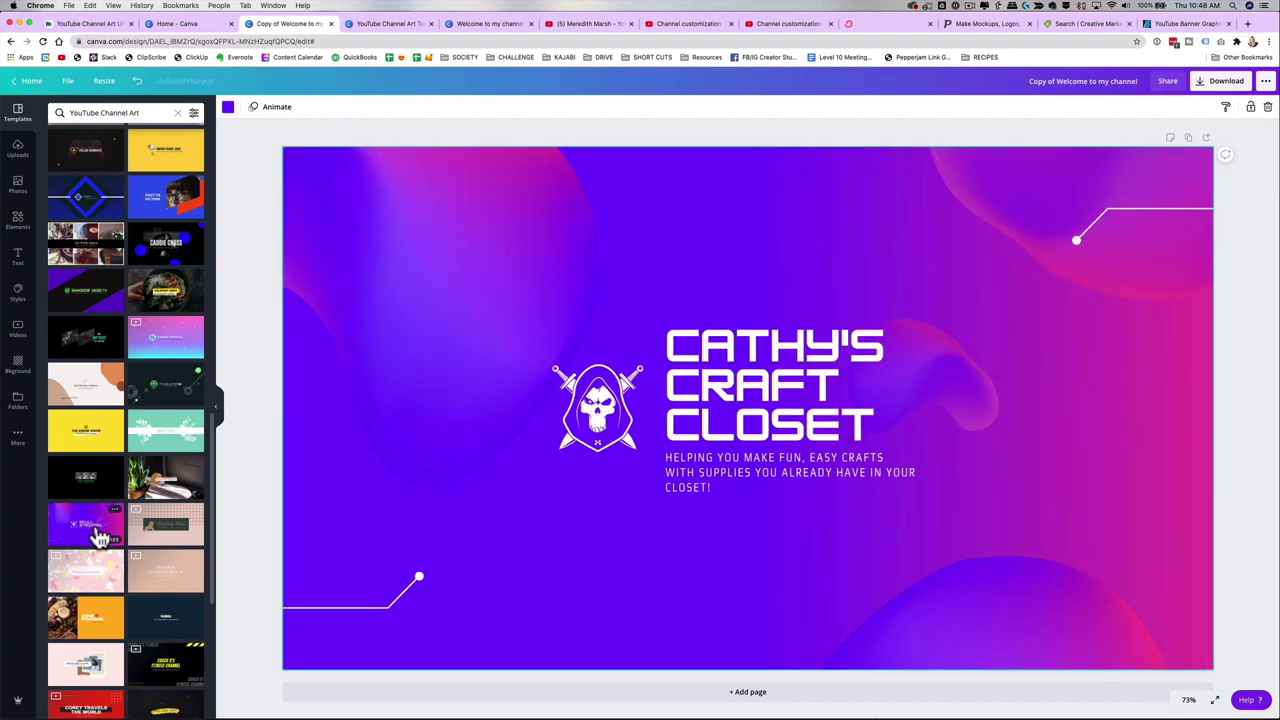
Browse YouTube banner templates on Placeit, Creative Market's Youtube Channel Art Banner Bundle and the YouTube banner graphics page
left_click(960, 23)
scroll(950, 230, "down", 5)
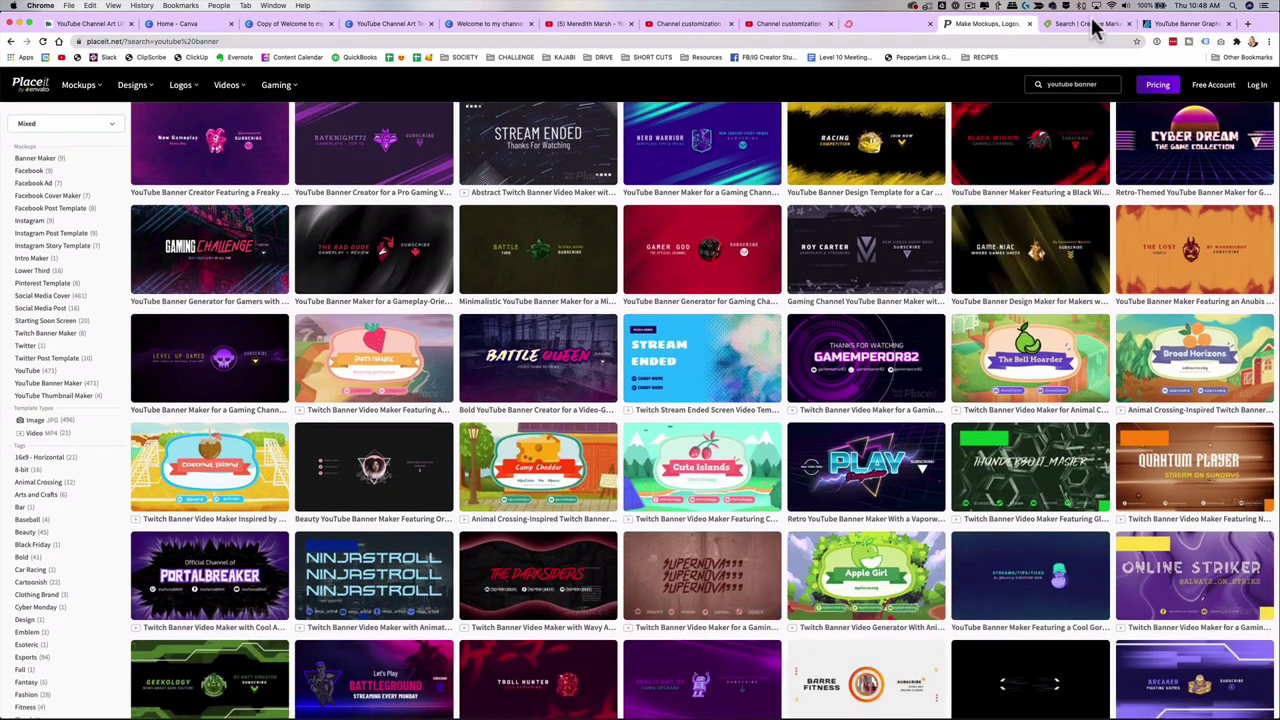
left_click(1092, 23)
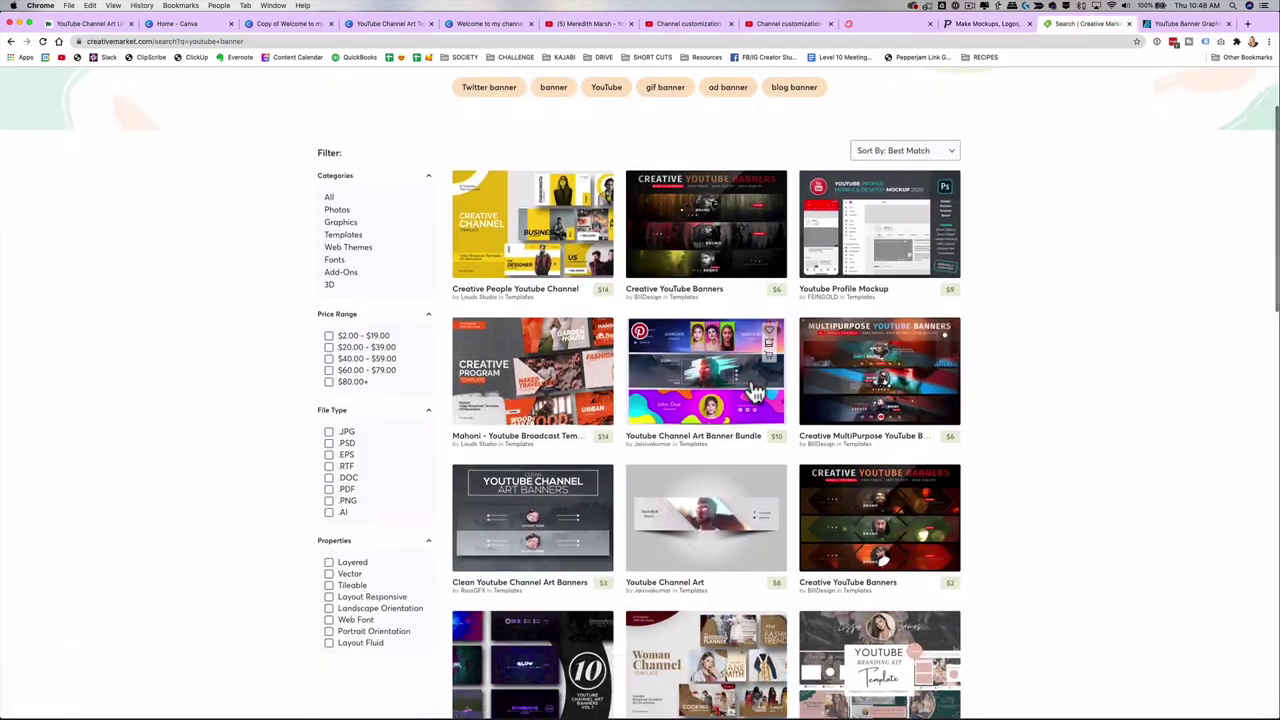
left_click(754, 391)
left_click(543, 408)
scroll(543, 408, "down", 10)
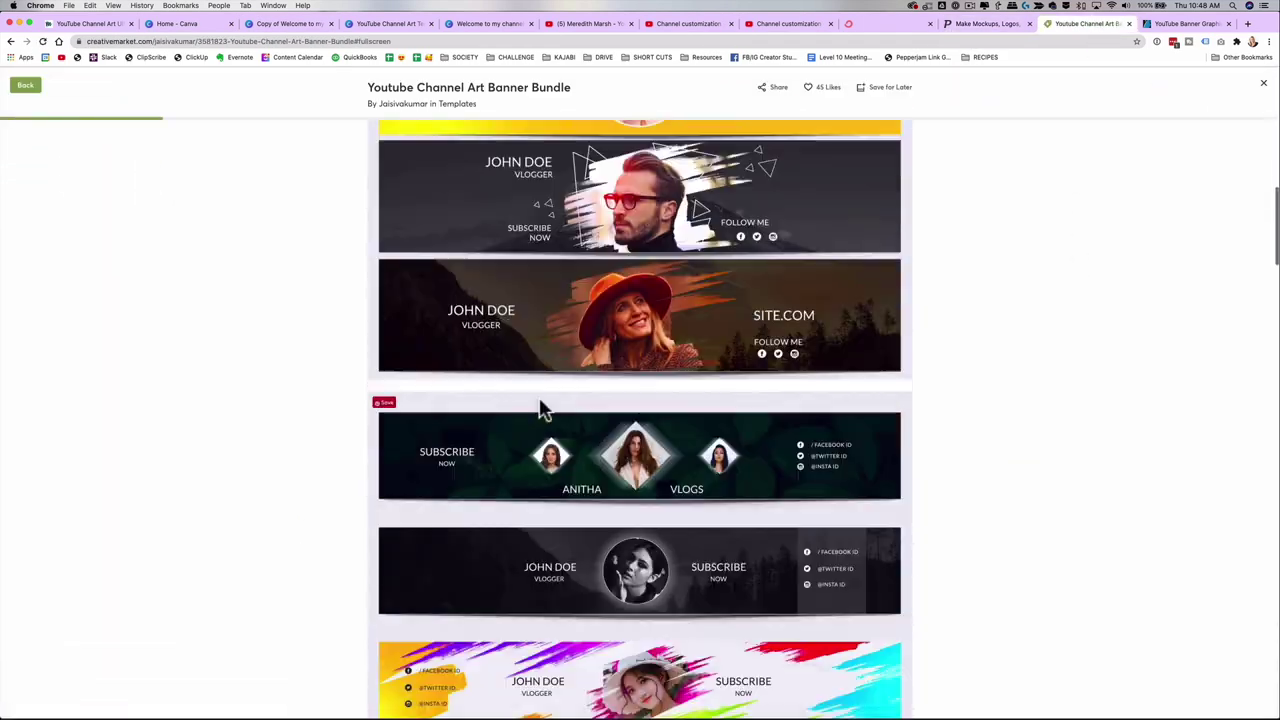
left_click(1148, 28)
scroll(1158, 413, "down", 5)
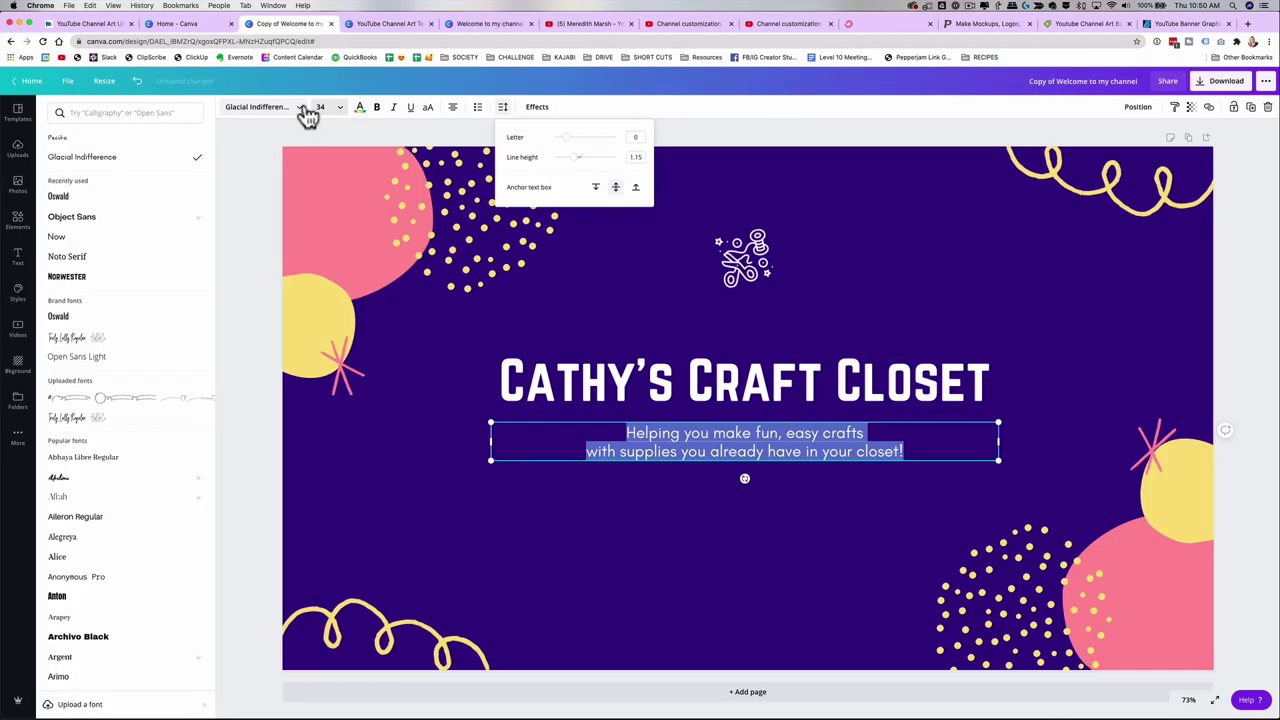
Change the banner tagline's font to Noto Serif and make it italic
left_click(296, 108)
left_click(283, 108)
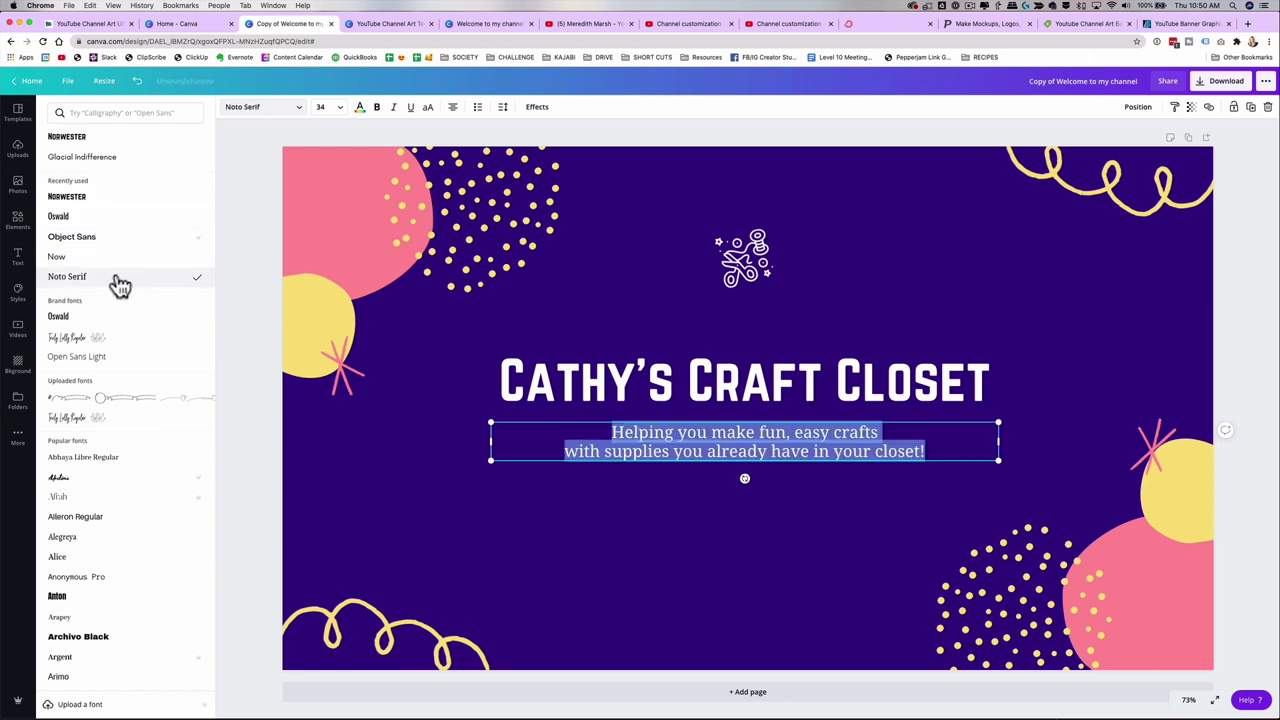
left_click(393, 108)
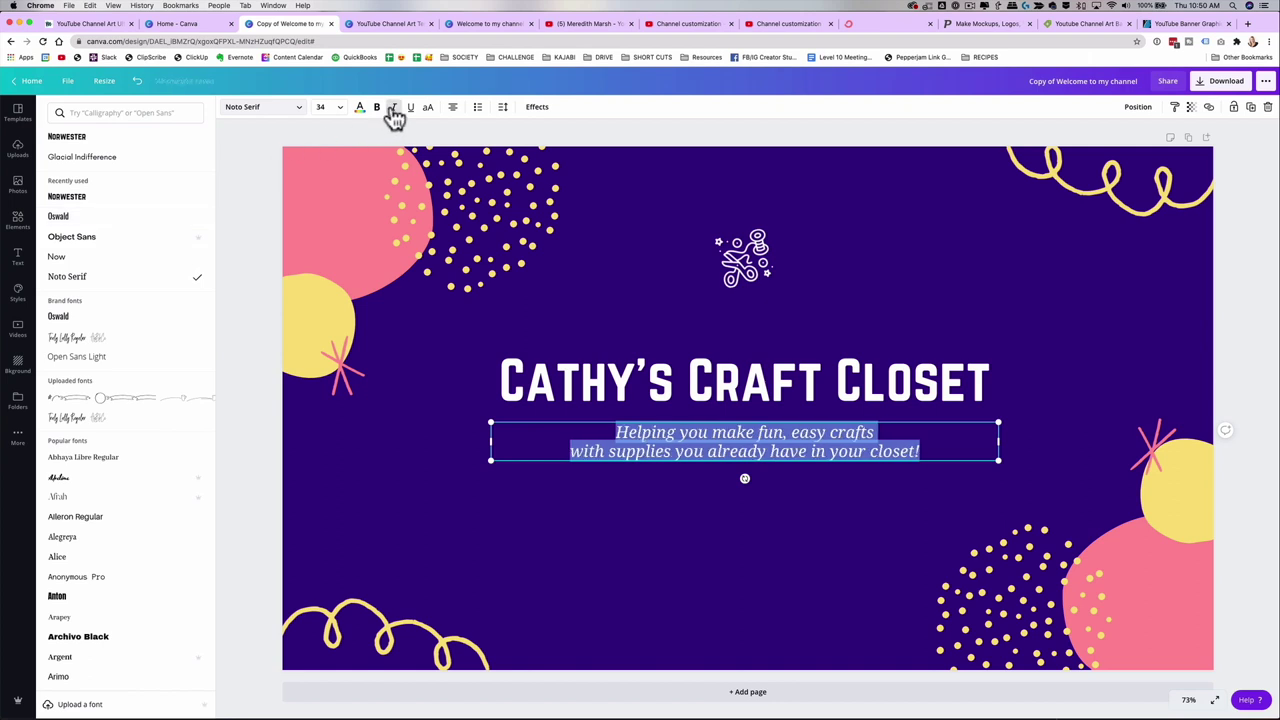
Reduce the tagline's font size to 28
key("super+shift+comma")
key("super+shift+comma")
key("super+shift+comma")
key("super+shift+comma")
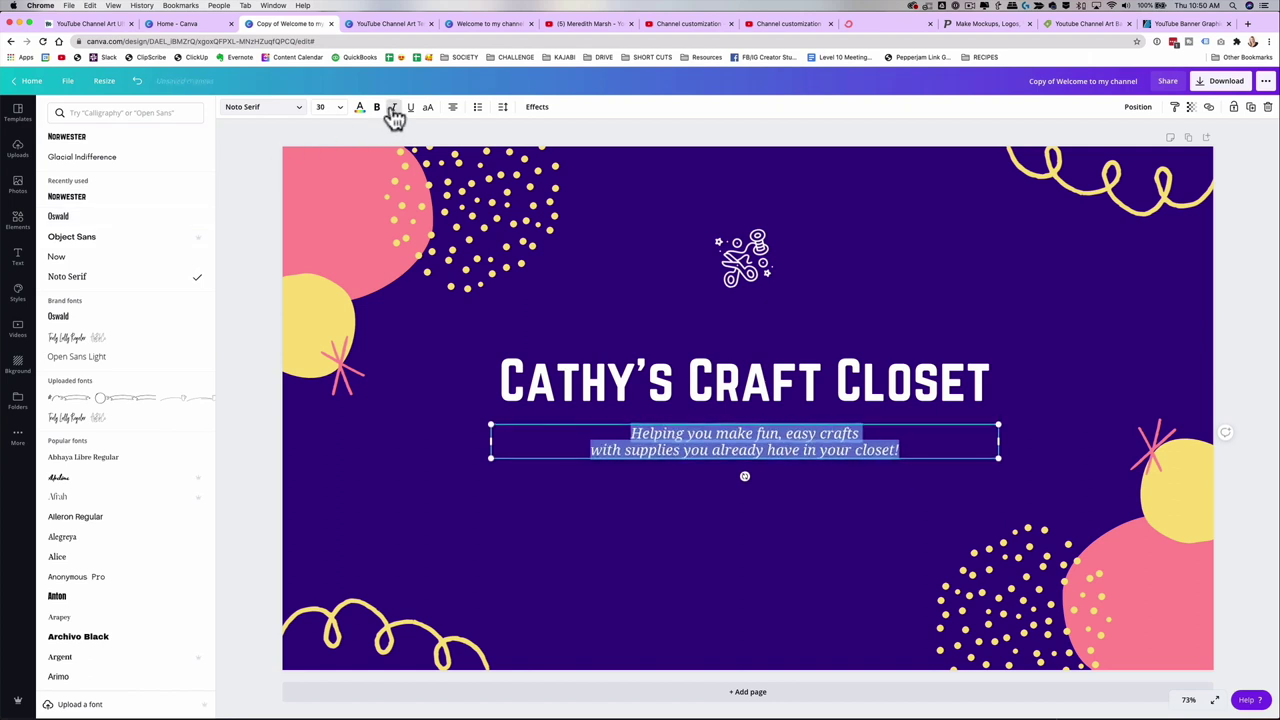
left_click(342, 108)
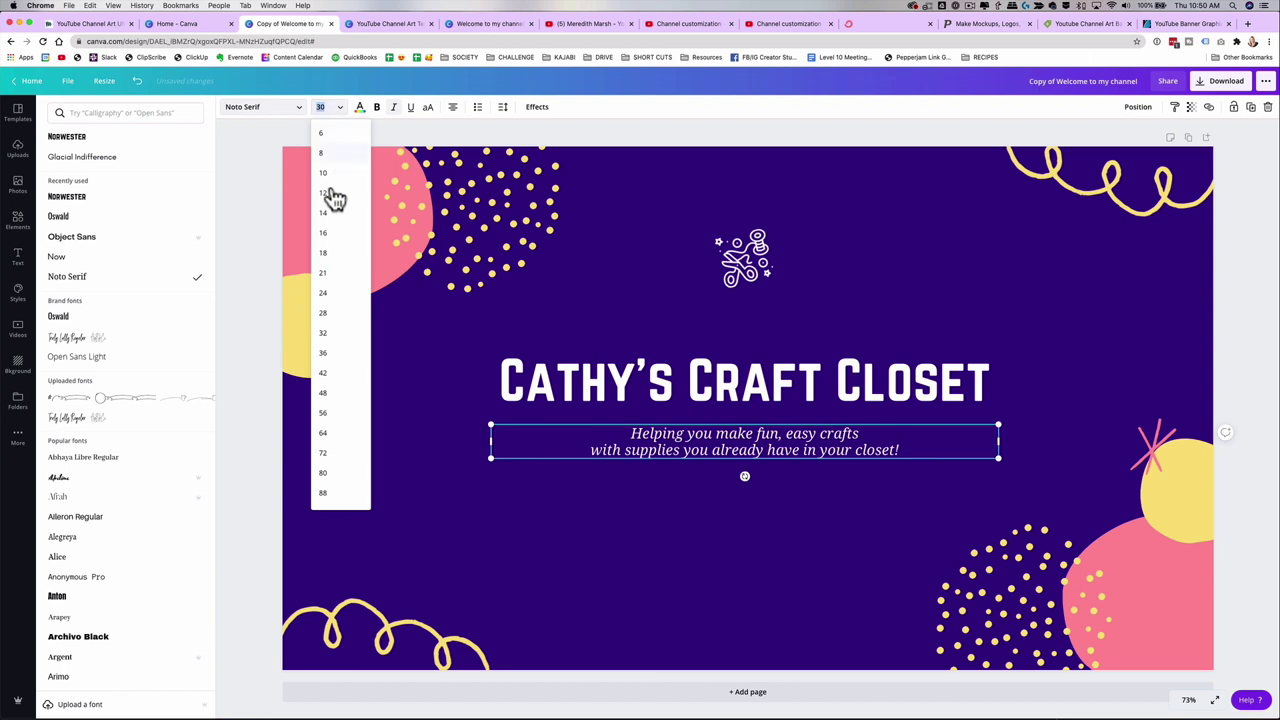
left_click(324, 315)
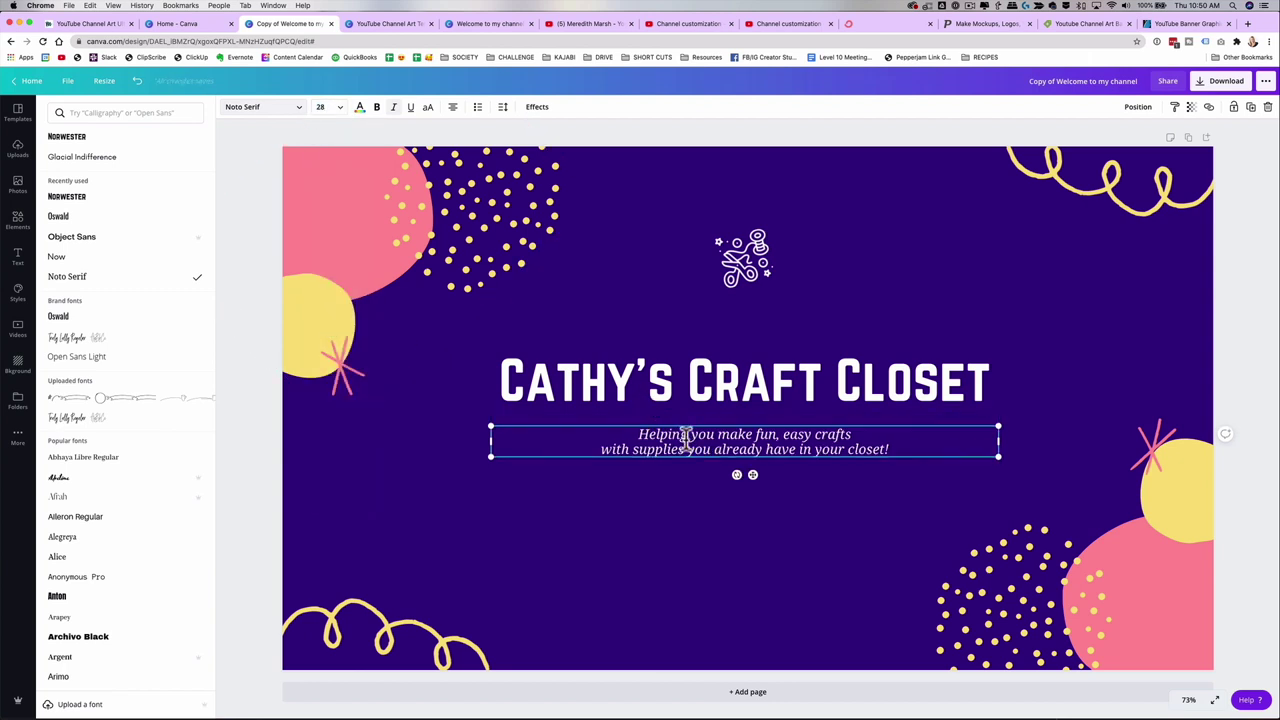
Join the tagline into a single line and move it up directly beneath the channel name
key("BackSpace")
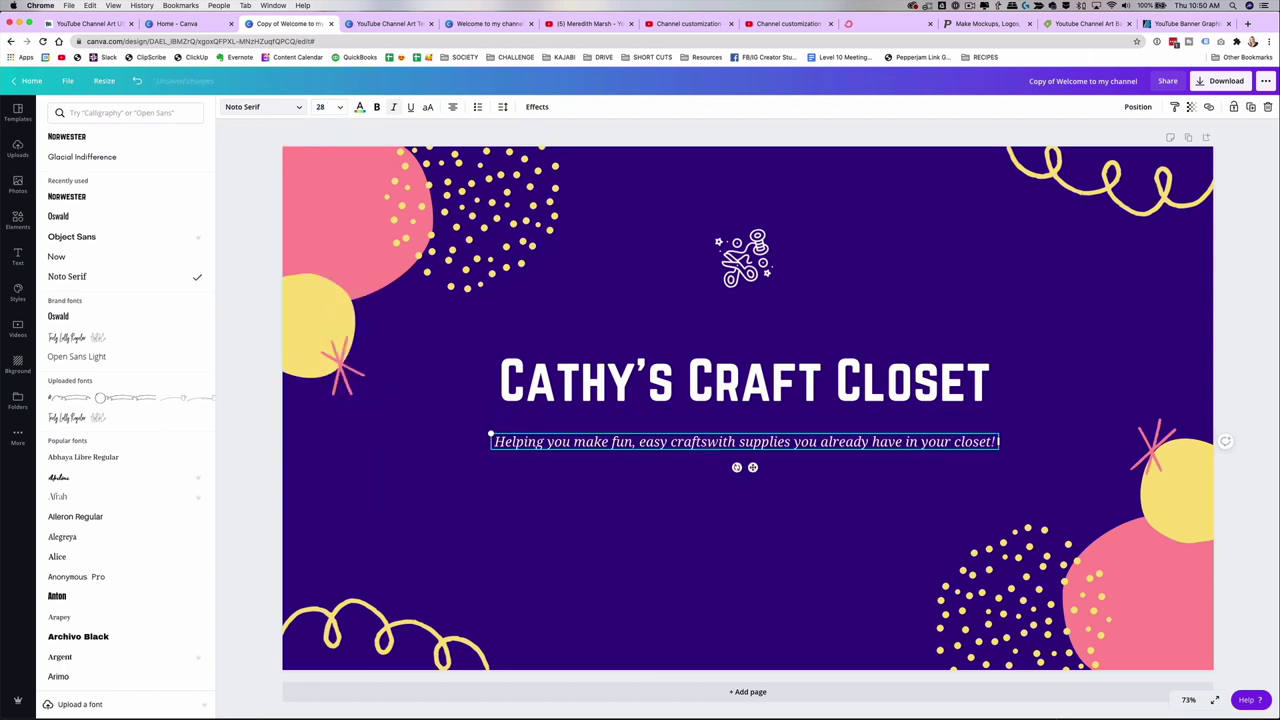
key("Escape")
left_click_drag(723, 449, 725, 422)
Reduce the tagline's font size to 22
key("super+shift+comma")
key("super+shift+comma")
key("super+shift+comma")
key("super+shift+comma")
key("super+shift+comma")
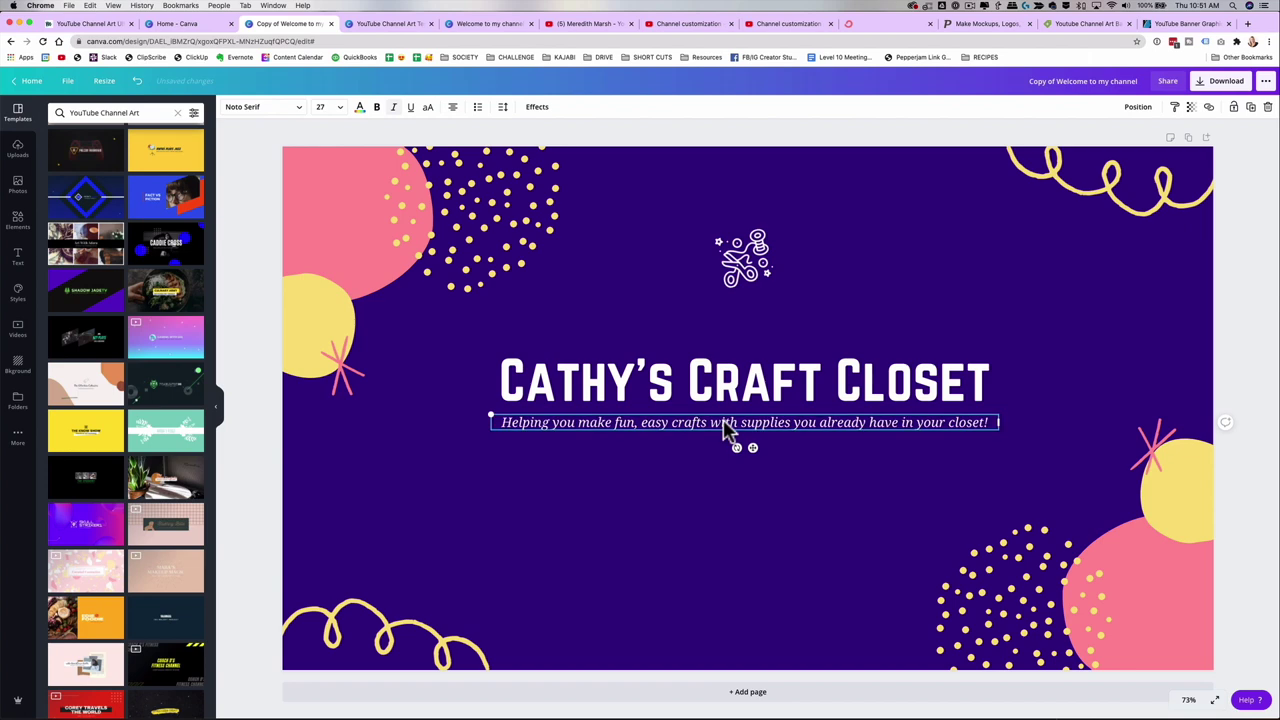
key("super+shift+comma")
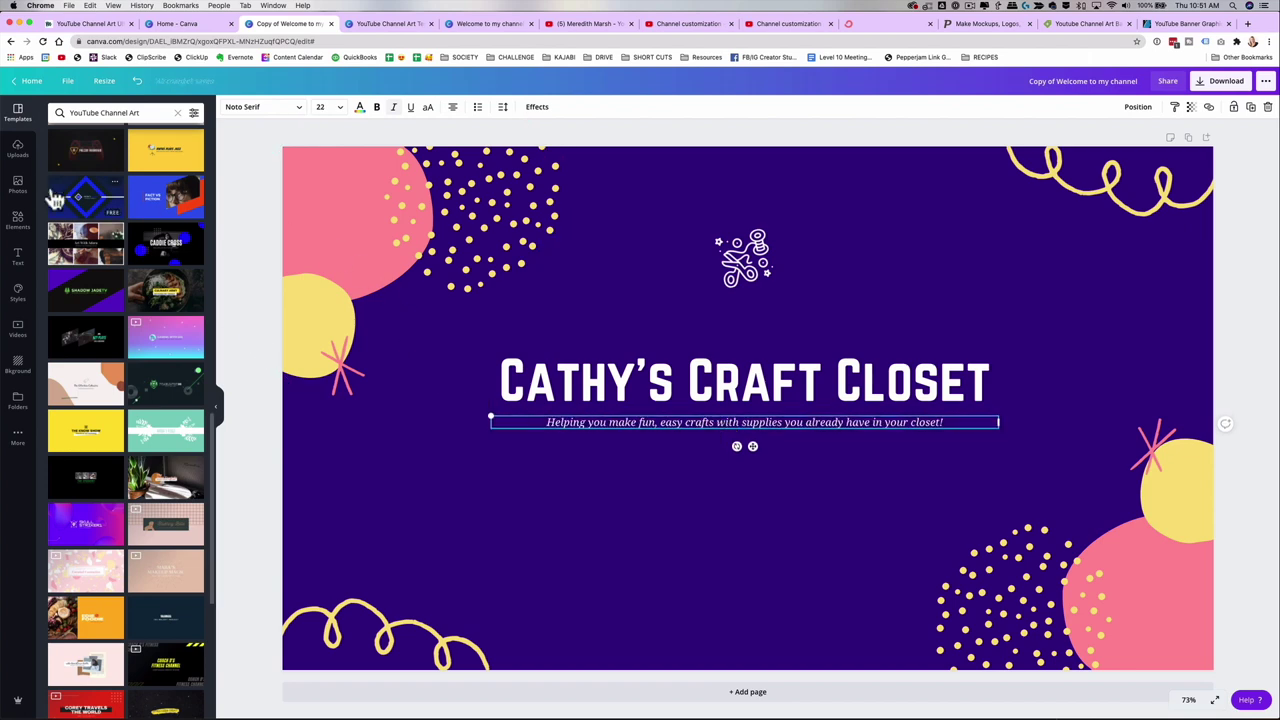
Place the scissors graphic beside the "New videos every Saturday" text and position both together centred under the tagline
left_click(20, 228)
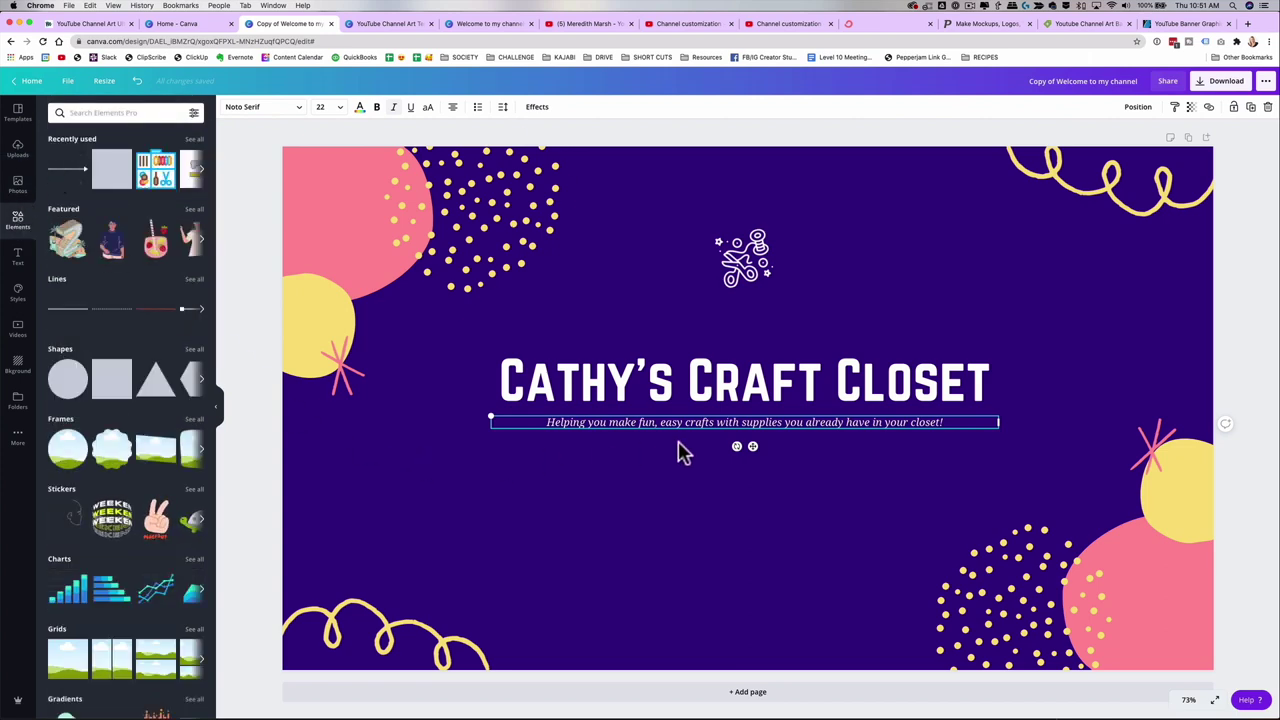
left_click(728, 497)
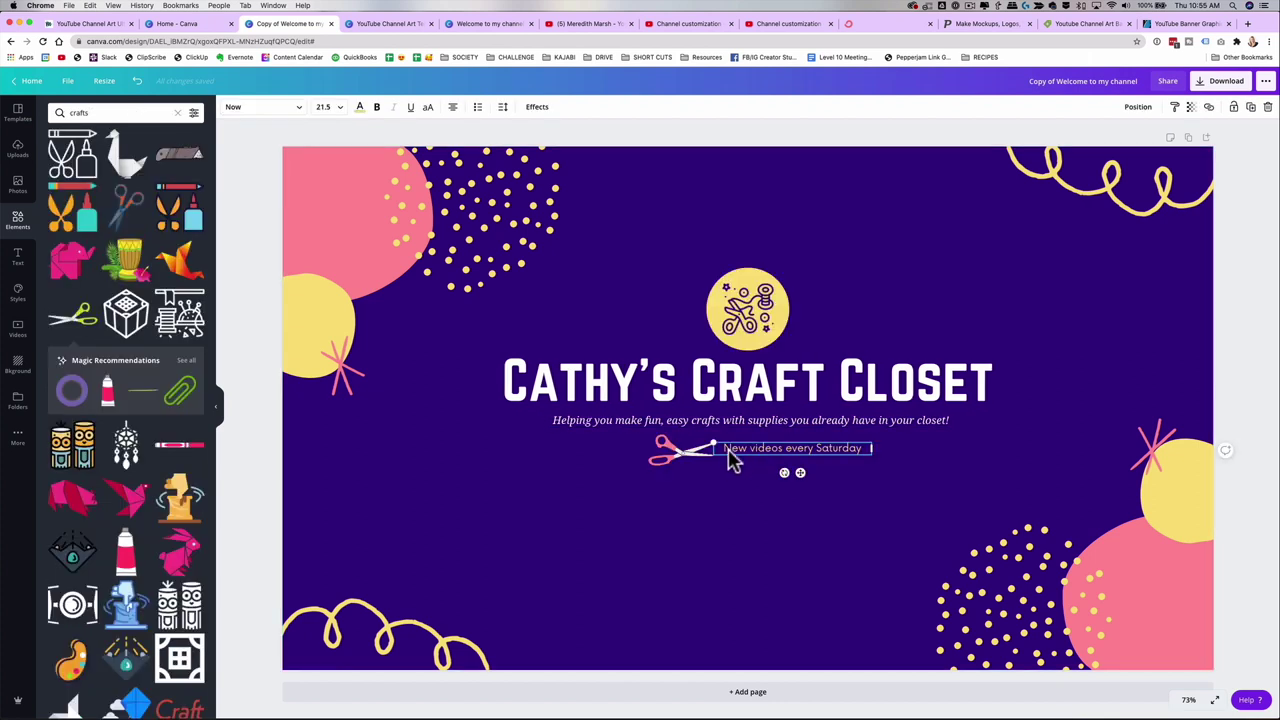
left_click_drag(700, 455, 695, 505)
left_click_drag(763, 449, 718, 448)
left_click_drag(702, 507, 748, 450)
left_click(710, 455, "shift")
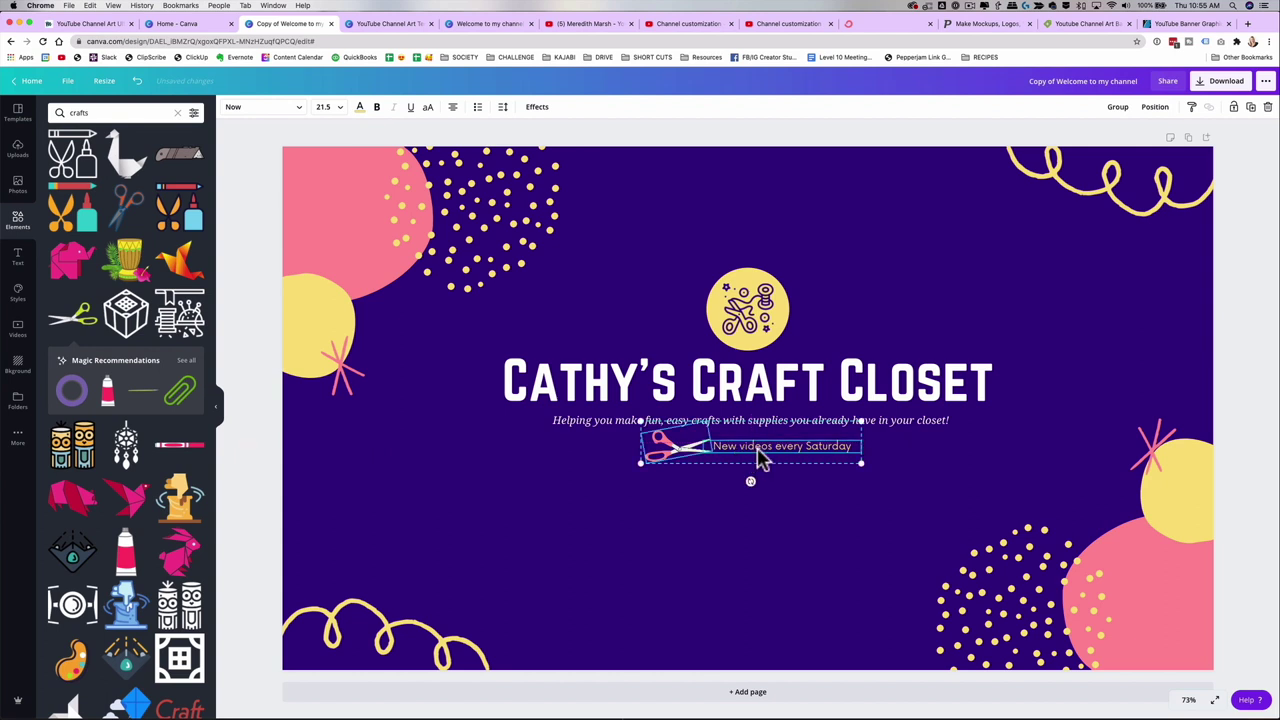
left_click(893, 452)
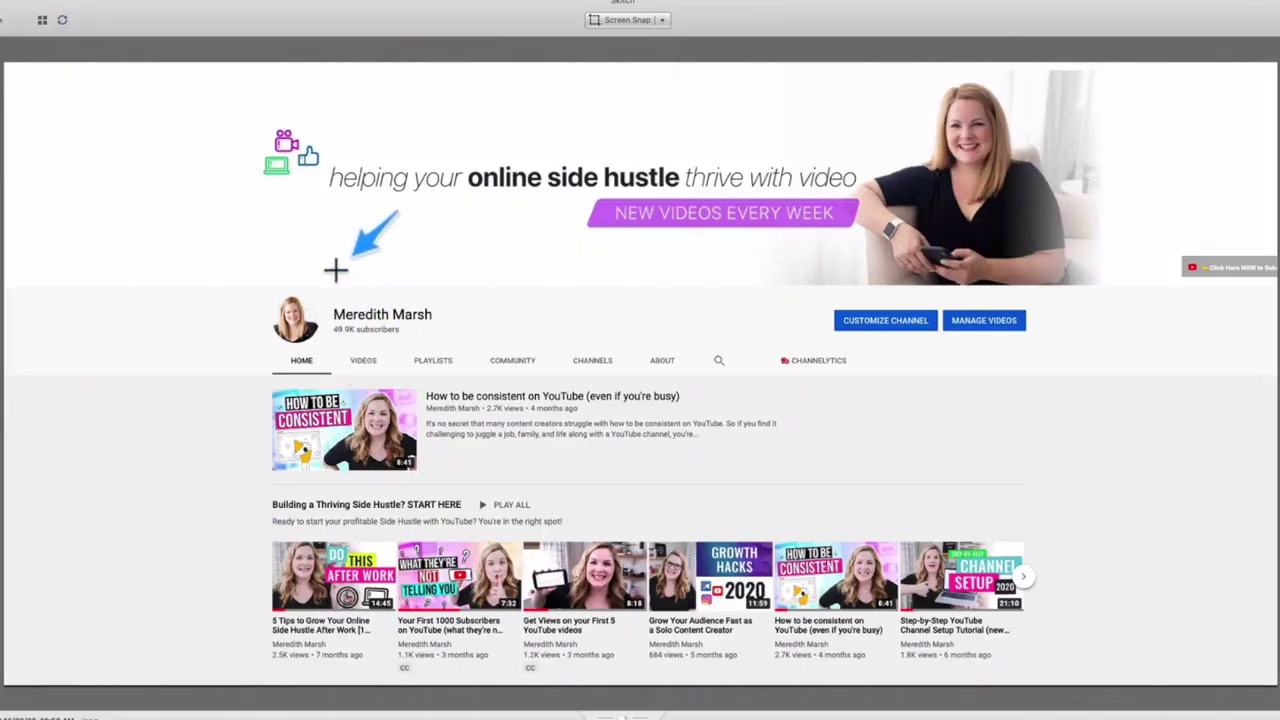
In Skitch, mark the channel's profile picture and the banner portrait with blue arrows and freehand circles
left_click(318, 298)
left_click_drag(762, 86, 903, 128)
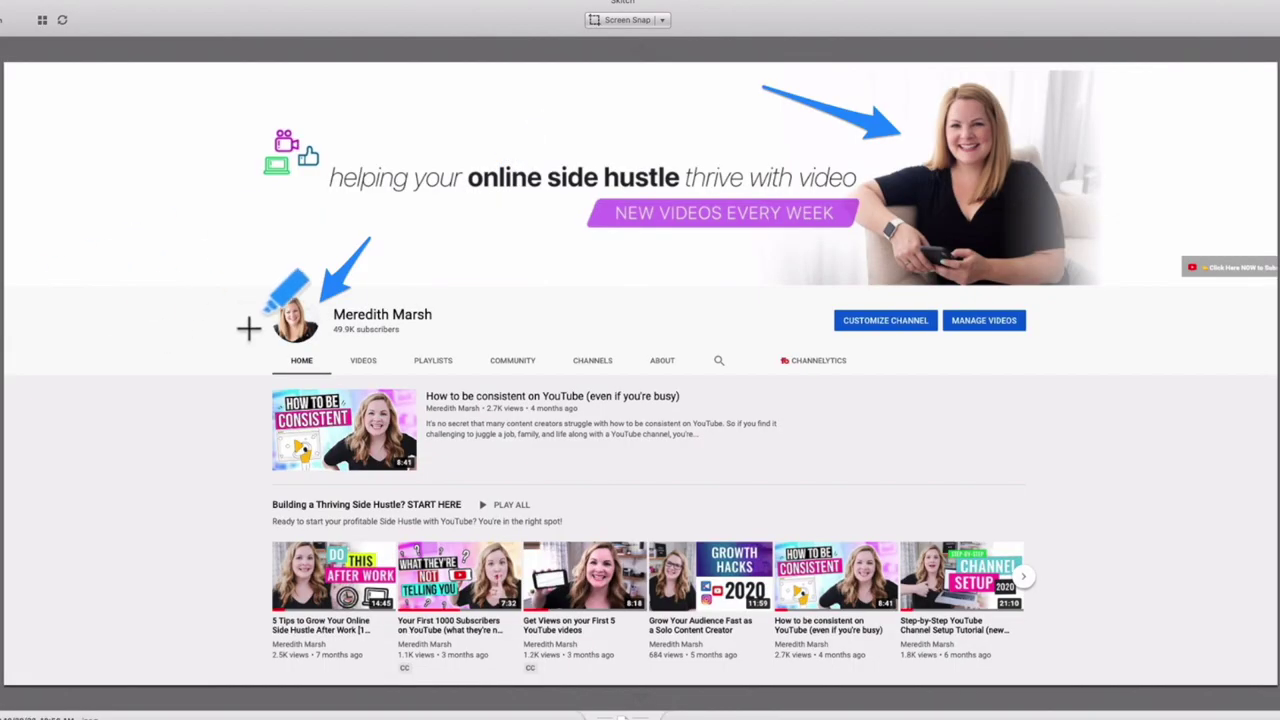
mouse_move(237, 251)
left_mouse_down()
mouse_move(523, 363)
mouse_move(237, 297)
mouse_move(250, 270)
left_mouse_up()
mouse_move(860, 77)
left_mouse_down()
mouse_move(985, 300)
mouse_move(1042, 72)
mouse_move(926, 86)
left_mouse_up()
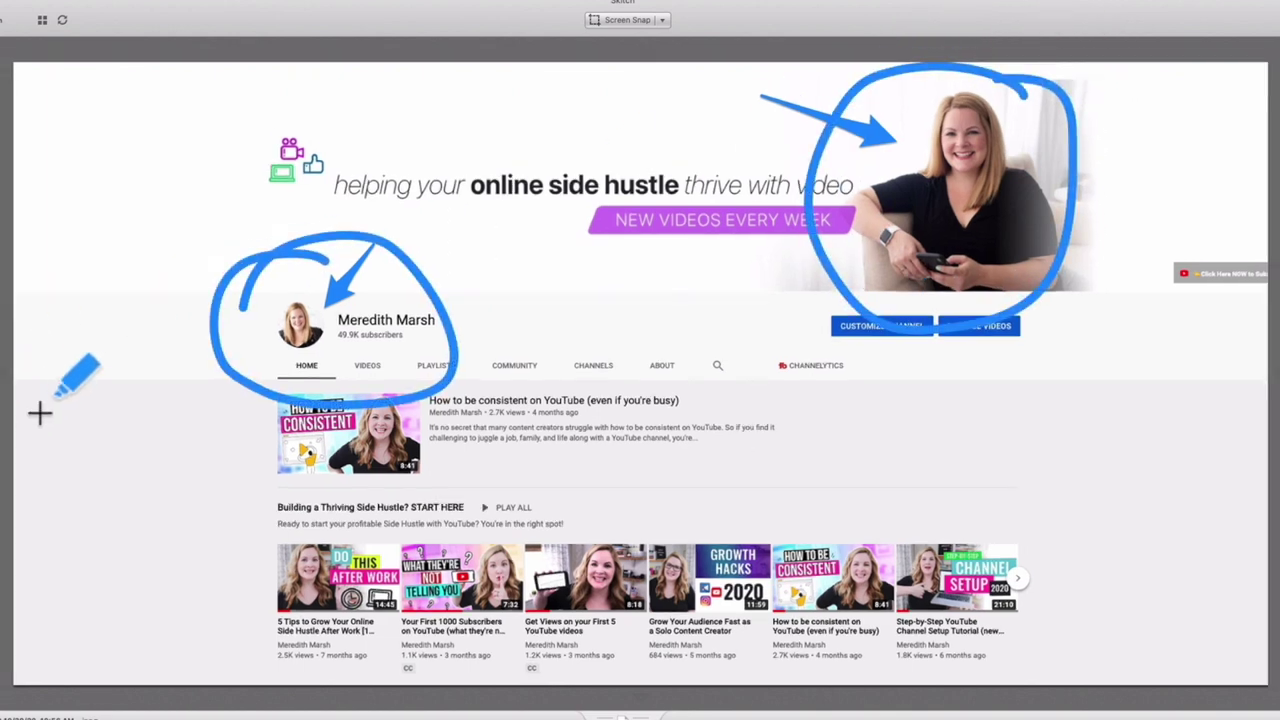
Handwrite "Left" near the circled profile picture and a label beside the circled banner portrait
mouse_move(46, 397)
left_mouse_down()
mouse_move(47, 432)
mouse_move(64, 445)
mouse_move(86, 408)
mouse_move(78, 424)
mouse_move(104, 429)
mouse_move(136, 386)
mouse_move(115, 391)
mouse_move(116, 448)
mouse_move(105, 414)
mouse_move(135, 401)
mouse_move(158, 431)
mouse_move(128, 424)
mouse_move(168, 406)
left_mouse_up()
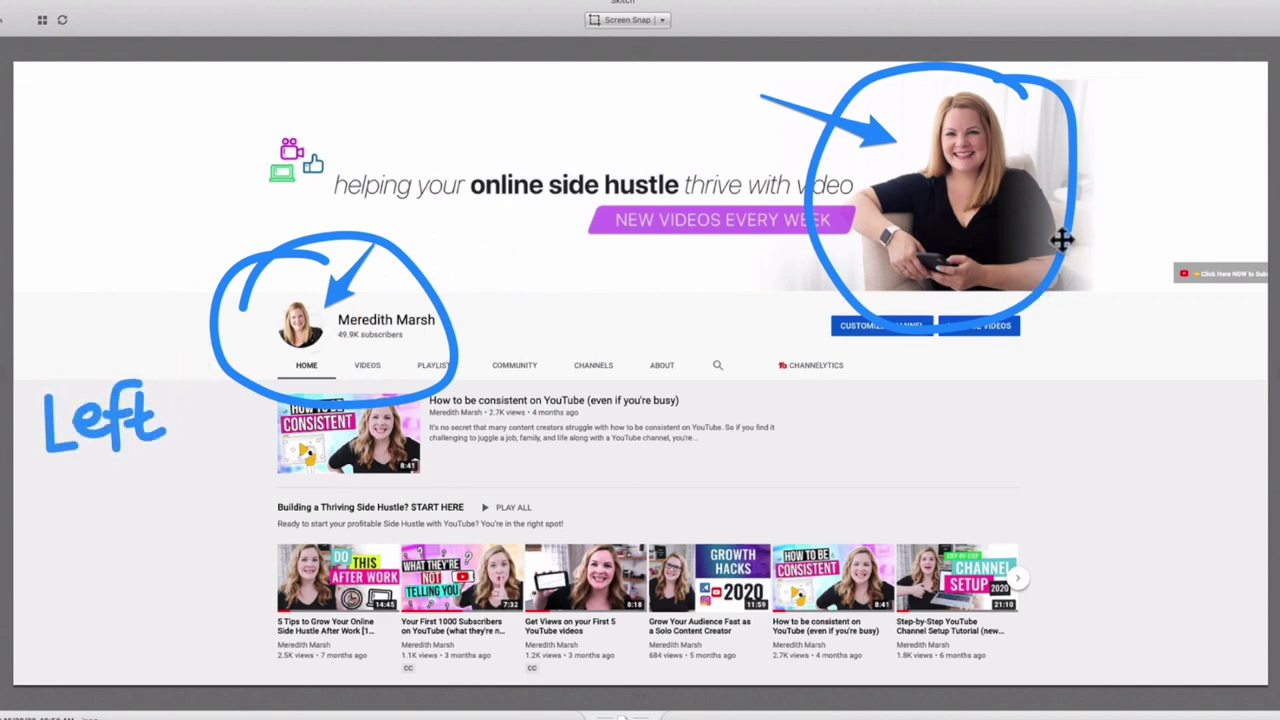
mouse_move(1097, 158)
left_mouse_down()
mouse_move(1093, 208)
mouse_move(1113, 172)
mouse_move(1133, 210)
left_mouse_up()
left_click(1113, 137)
mouse_move(1152, 135)
left_mouse_down()
mouse_move(1157, 177)
mouse_move(1186, 172)
left_mouse_up()
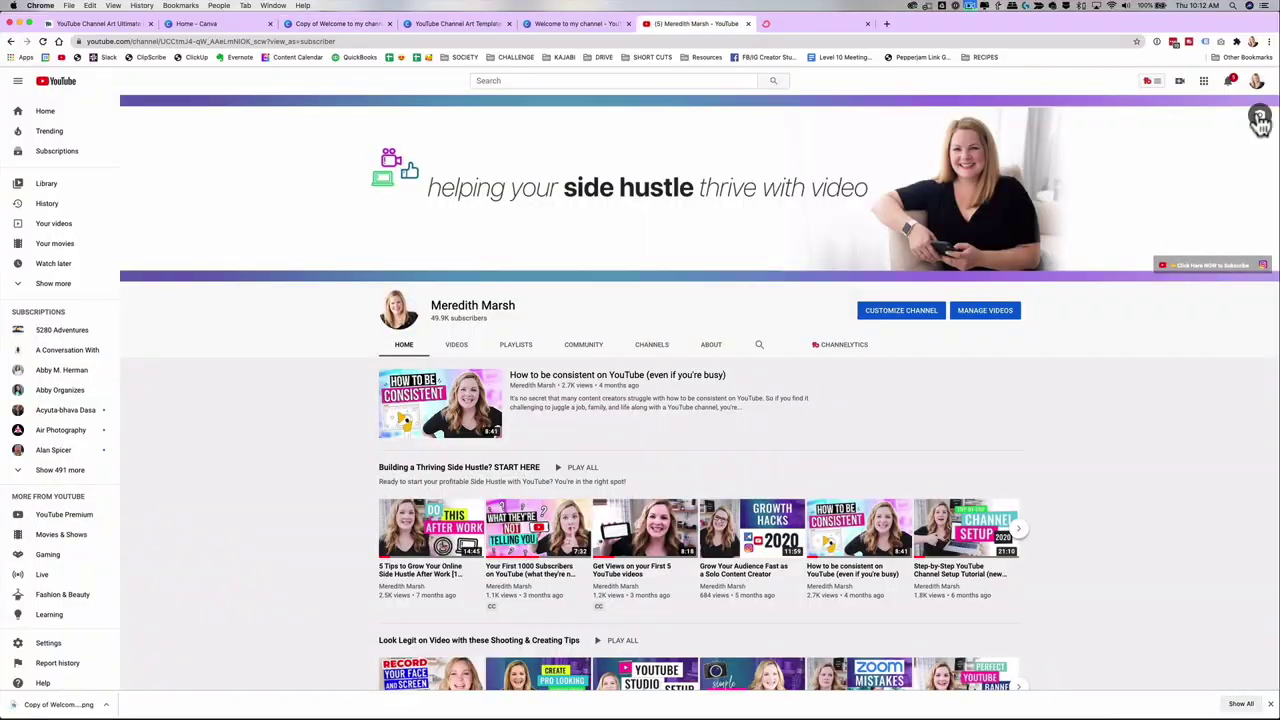
Switch to YouTube Studio and preview the downloaded craft banner PNG in the banner art crop without applying it
left_click(903, 229)
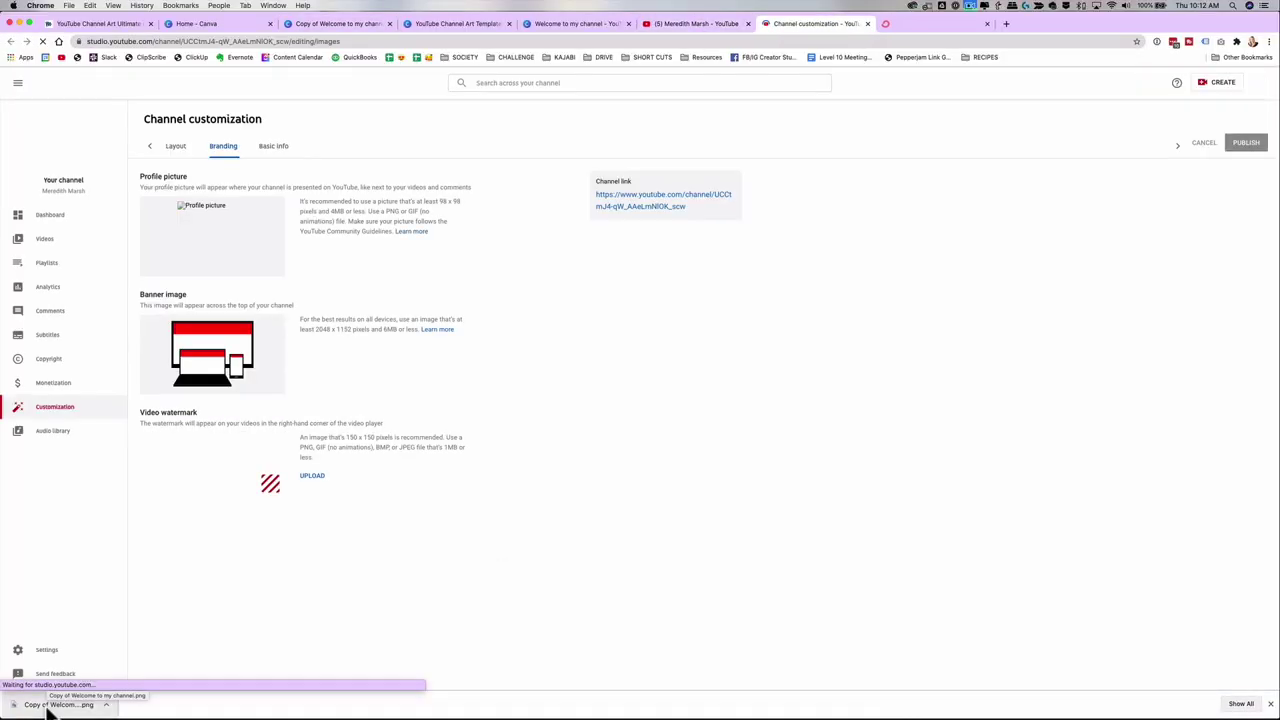
key("super+equal")
key("super+equal")
key("super+equal")
left_click(470, 393)
left_click(838, 372)
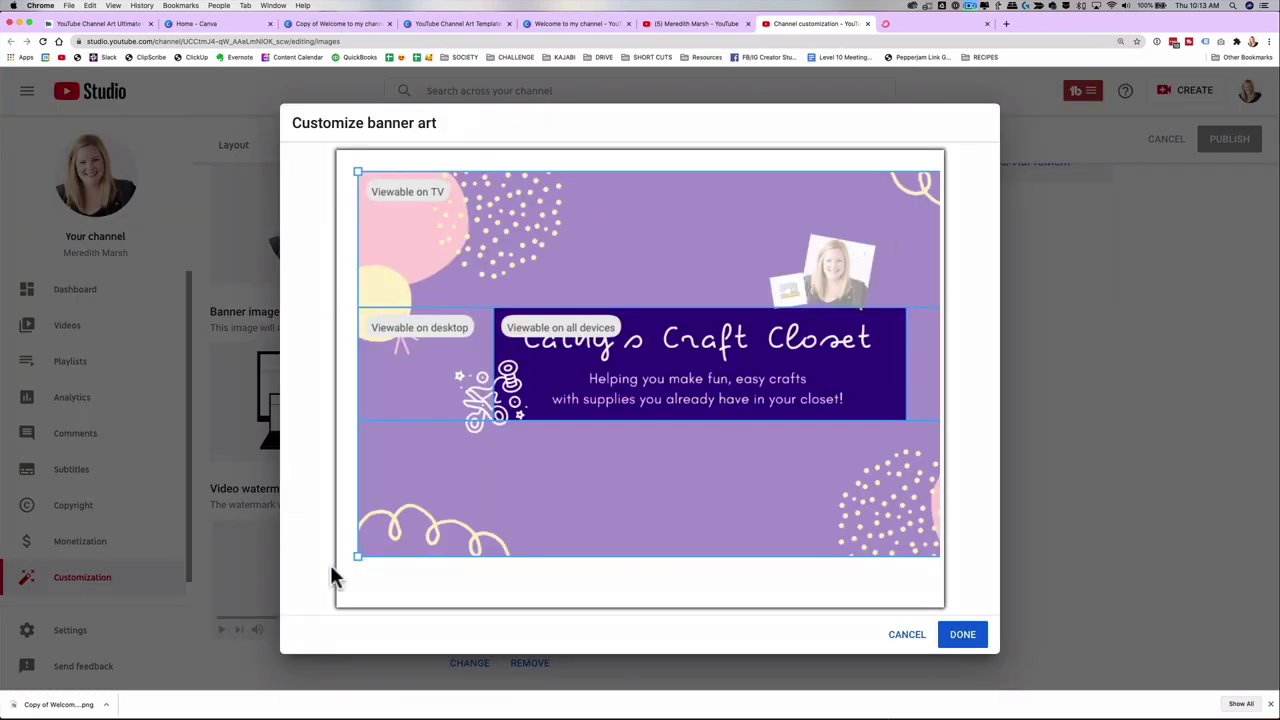
left_click(907, 636)
Back in Canva, flip the gradient brush stroke and place it behind the tagline text
left_click(335, 23)
double_click(723, 418)
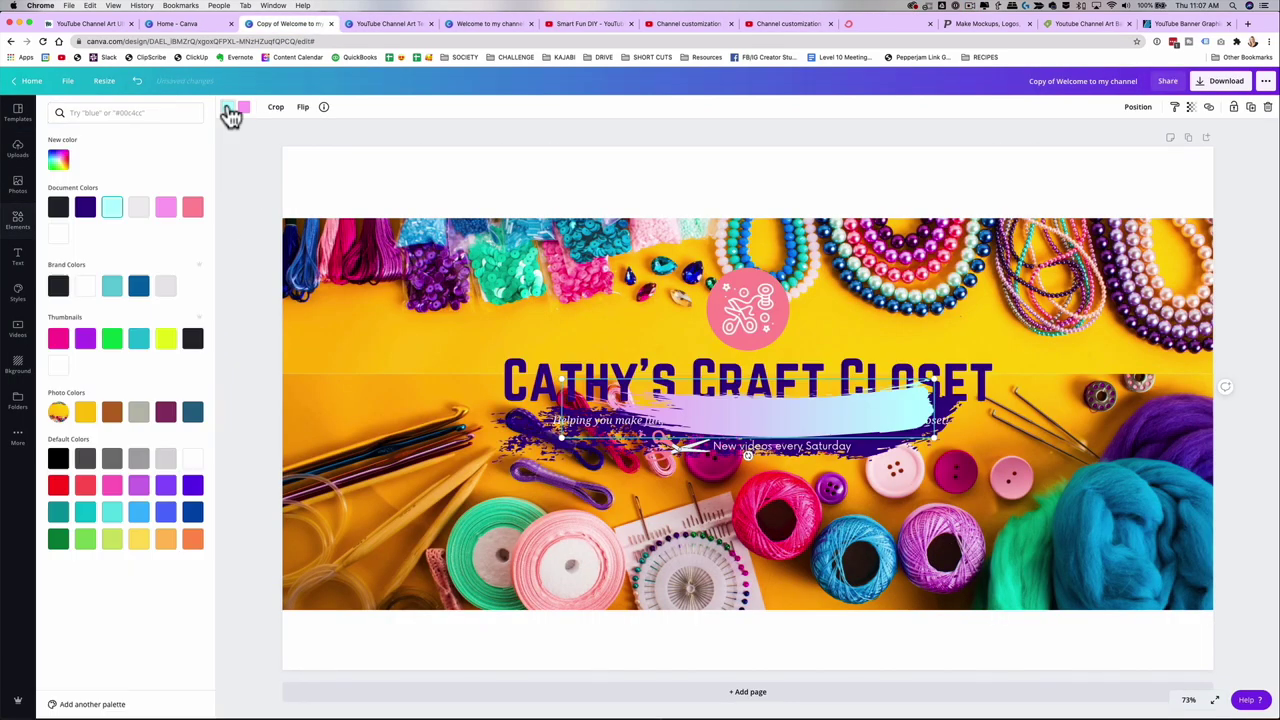
mouse_move(760, 445)
left_mouse_down()
mouse_move(860, 490)
mouse_move(813, 432)
mouse_move(686, 423)
mouse_move(771, 437)
left_mouse_up()
right_click(773, 436)
left_click(302, 108)
left_click(324, 132)
key("super+bracketleft")
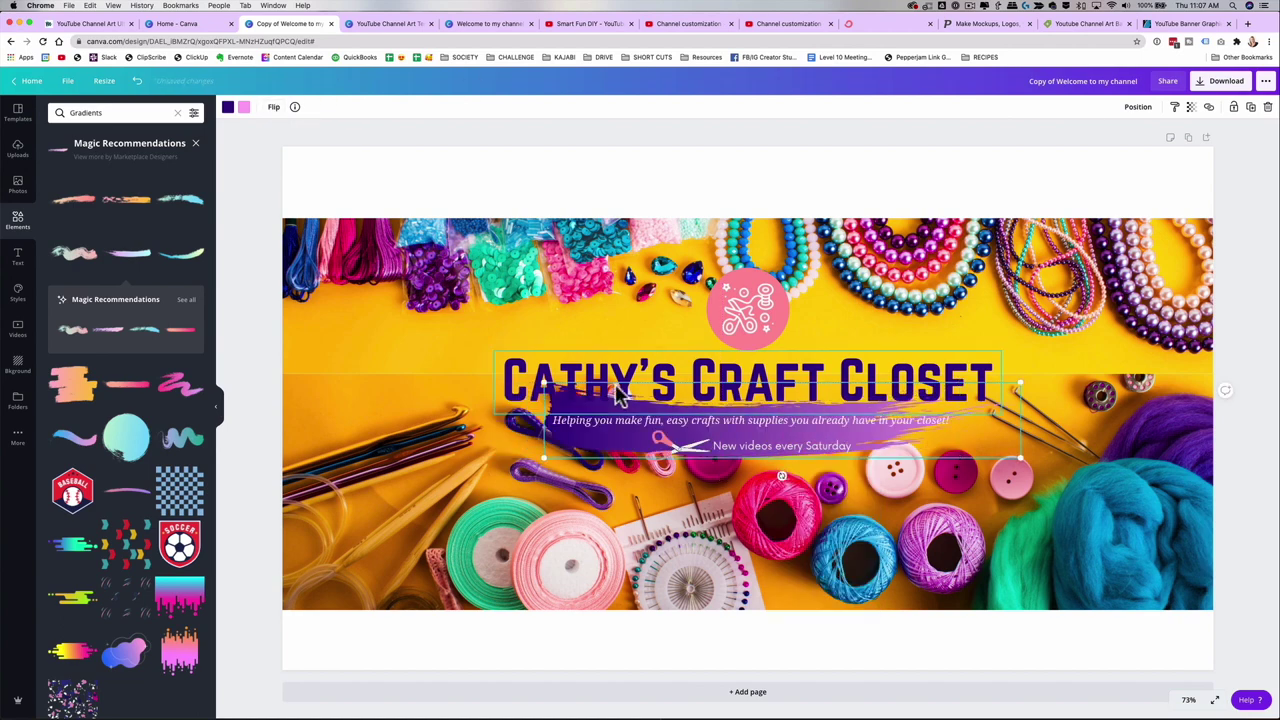
Recolor the brush stroke's dark purple part to light grey and the tagline and "New videos every Saturday" texts to dark purple
left_click(228, 106)
left_click(120, 212)
left_click(783, 446)
left_click(360, 107)
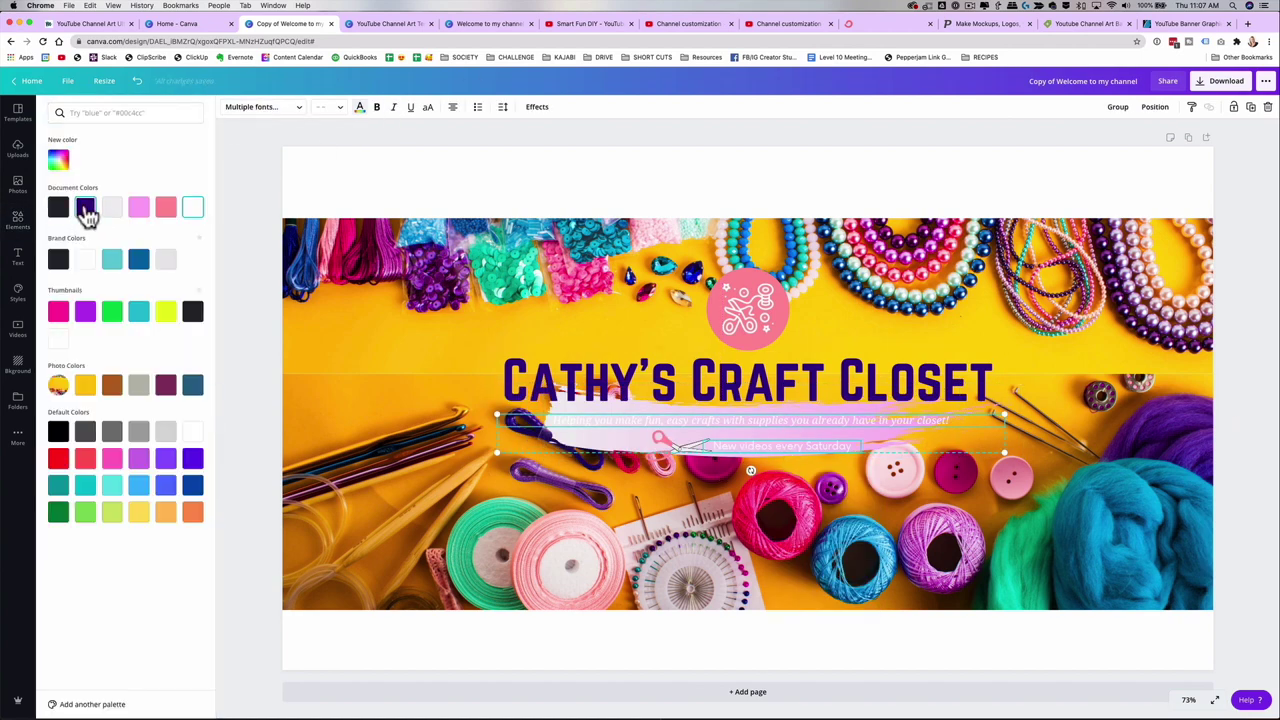
left_click(88, 219)
left_click(1191, 107)
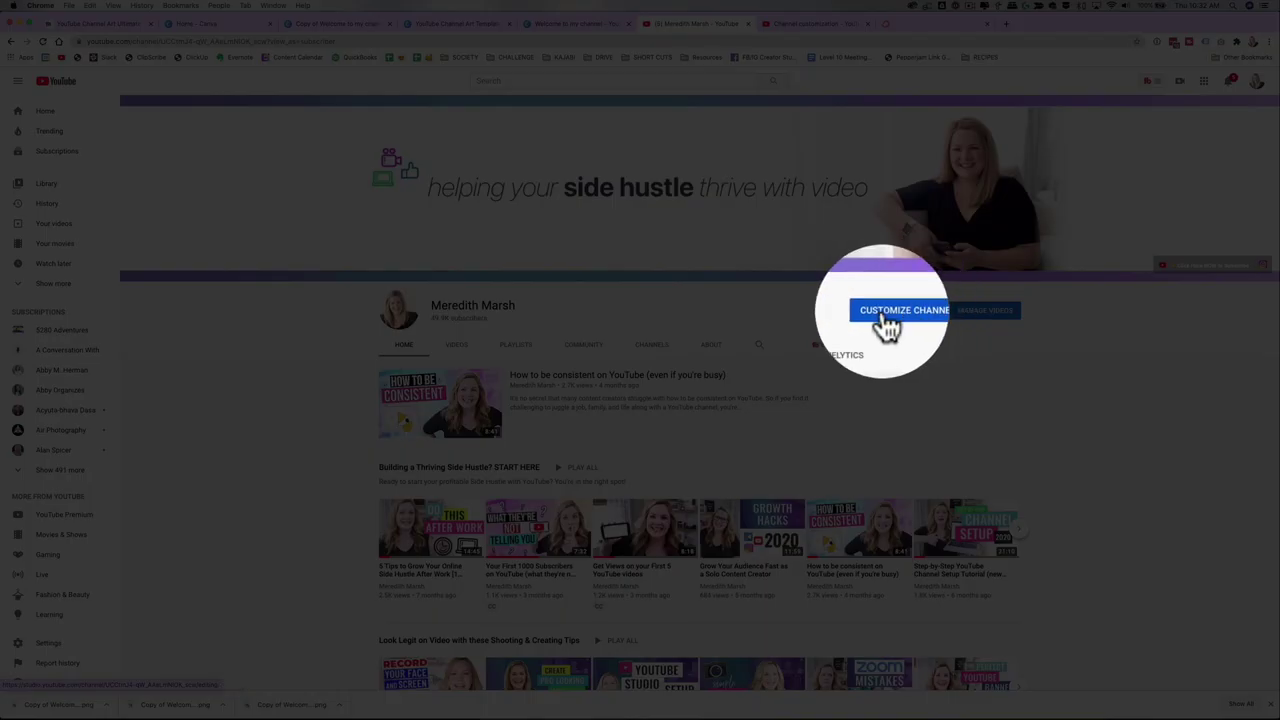
left_click(900, 312)
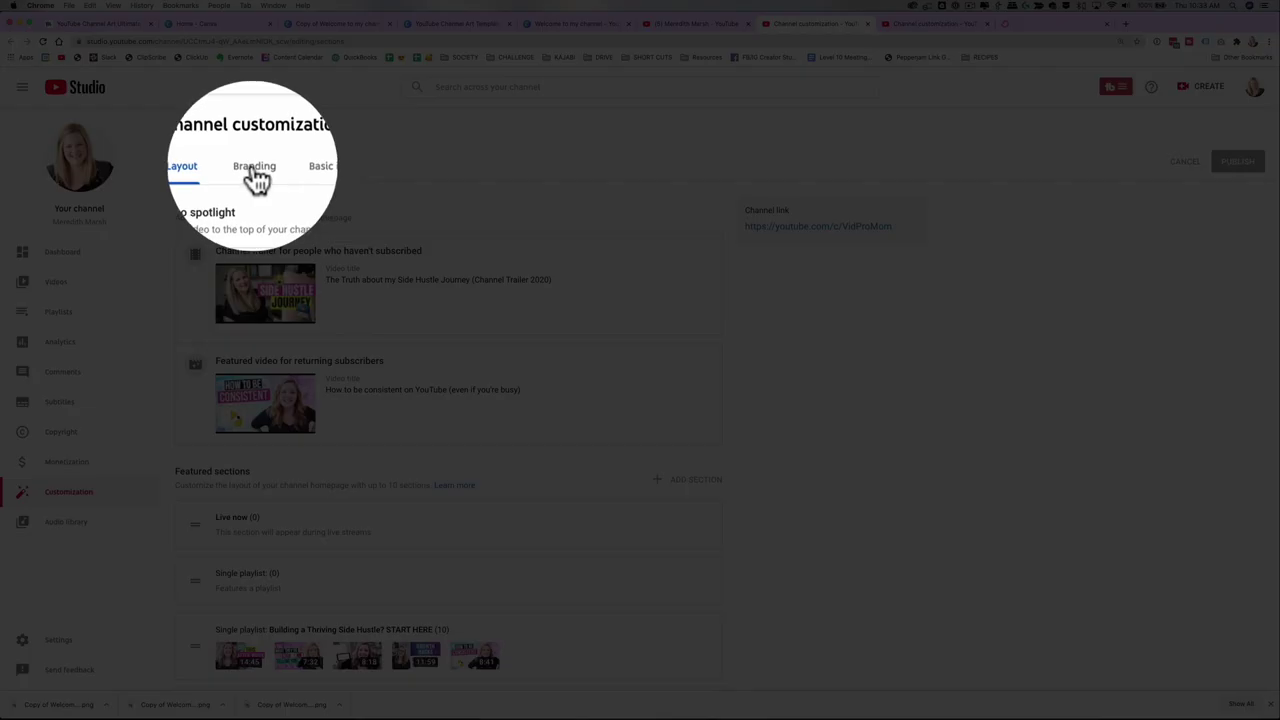
left_click(254, 168)
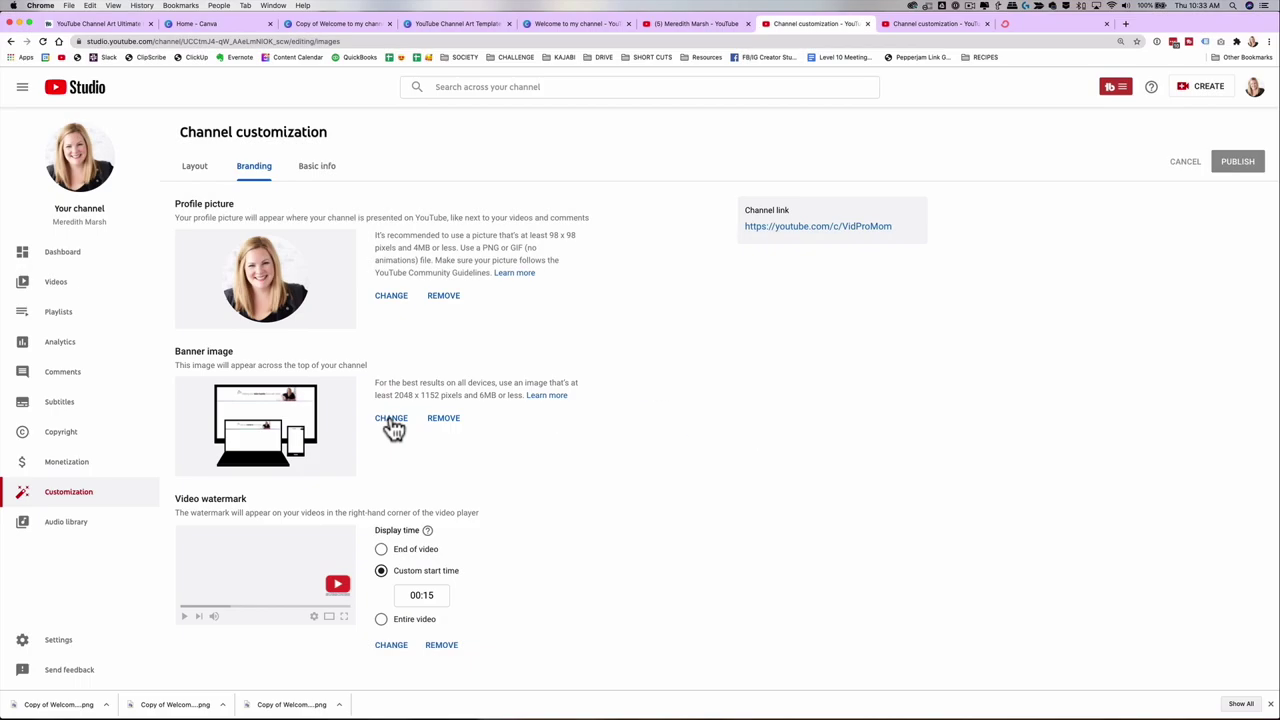
left_click(391, 420)
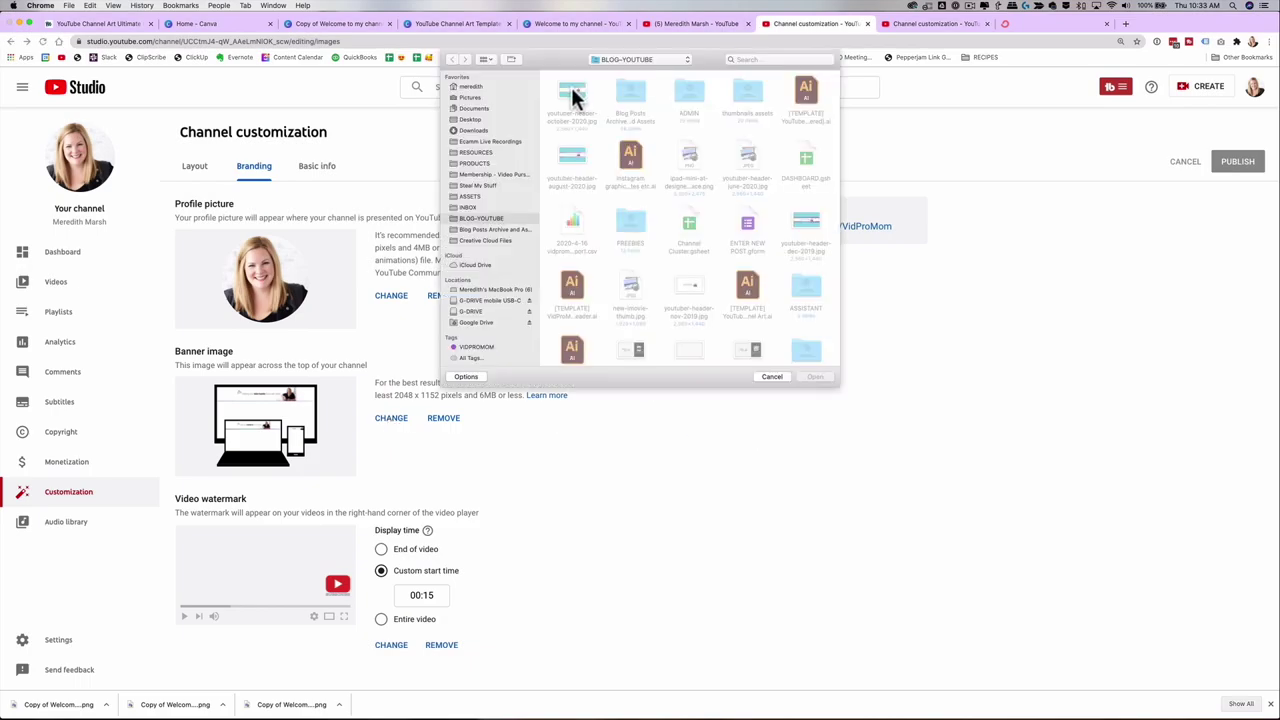
left_click(572, 95)
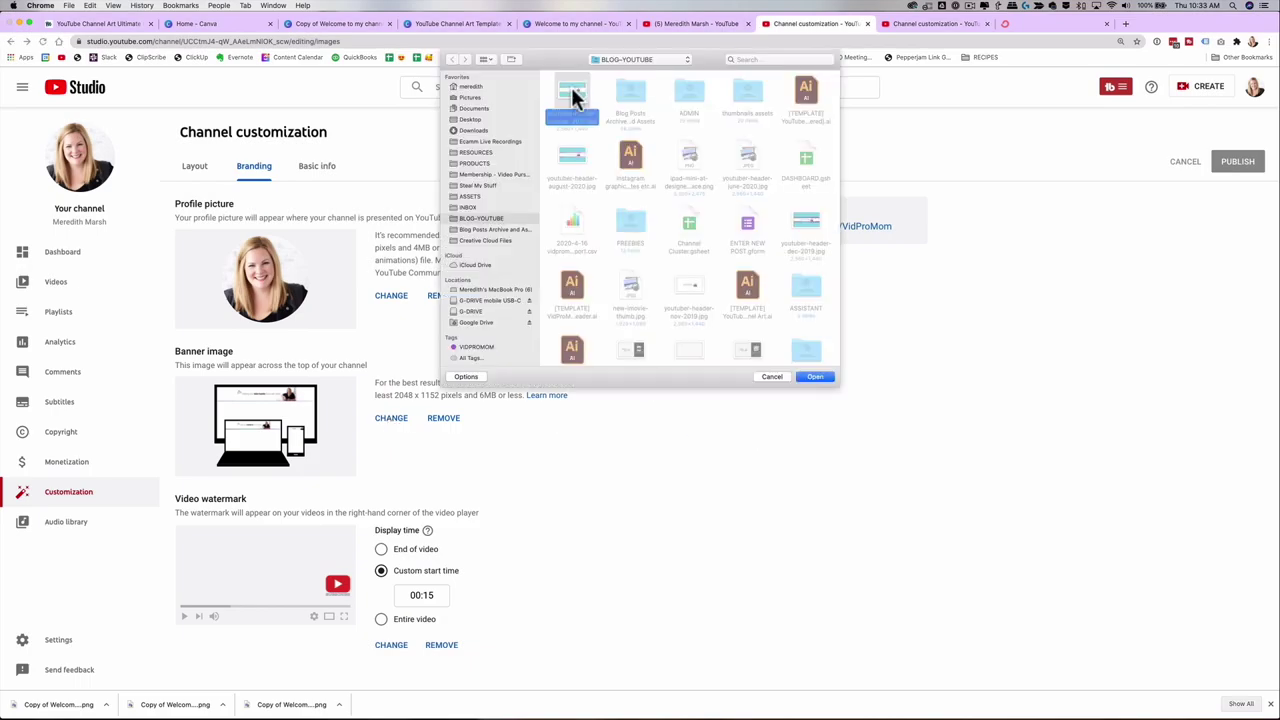
left_click(815, 376)
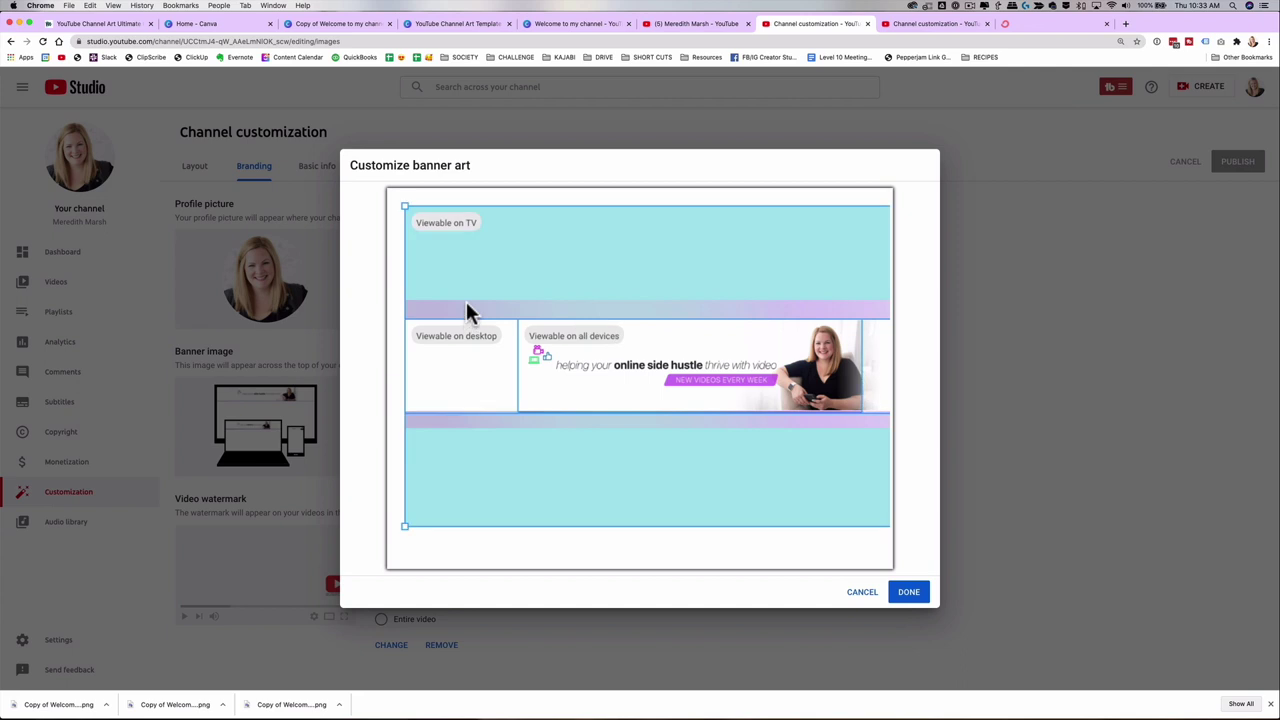
Accept the banner crop, publish the branding change and return to the channel page
left_click(910, 594)
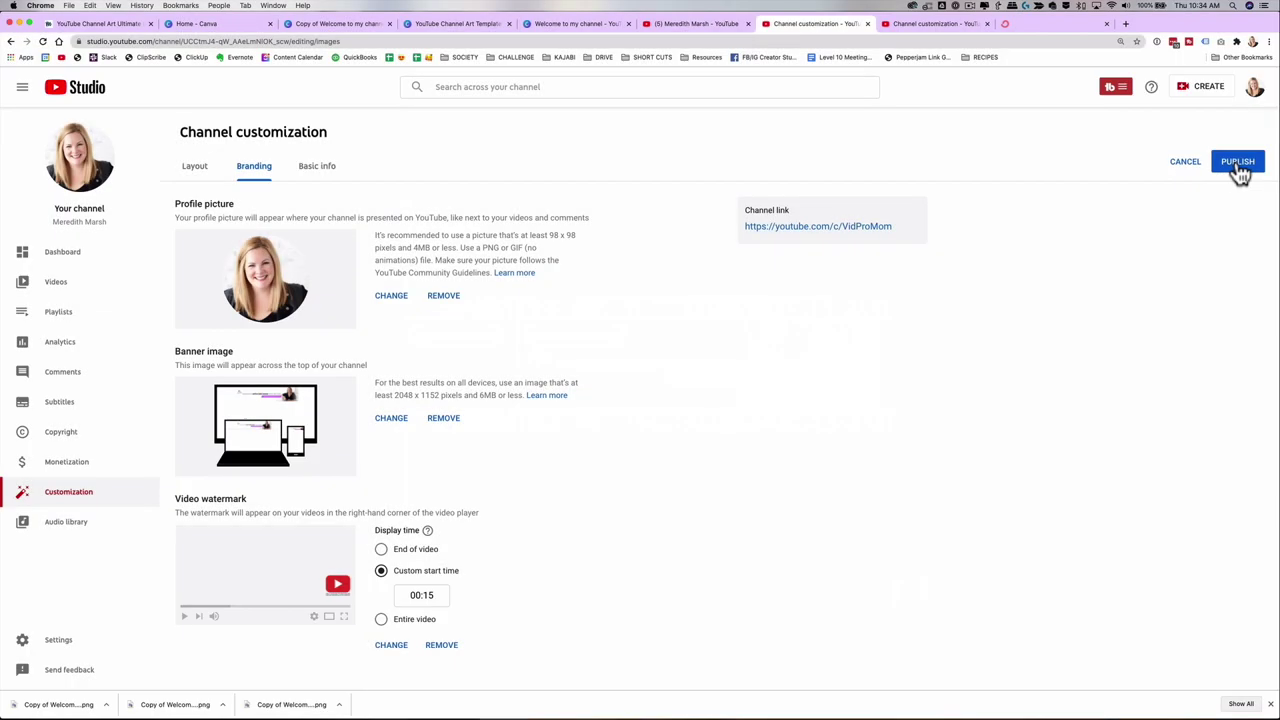
left_click(1237, 161)
left_click(695, 25)
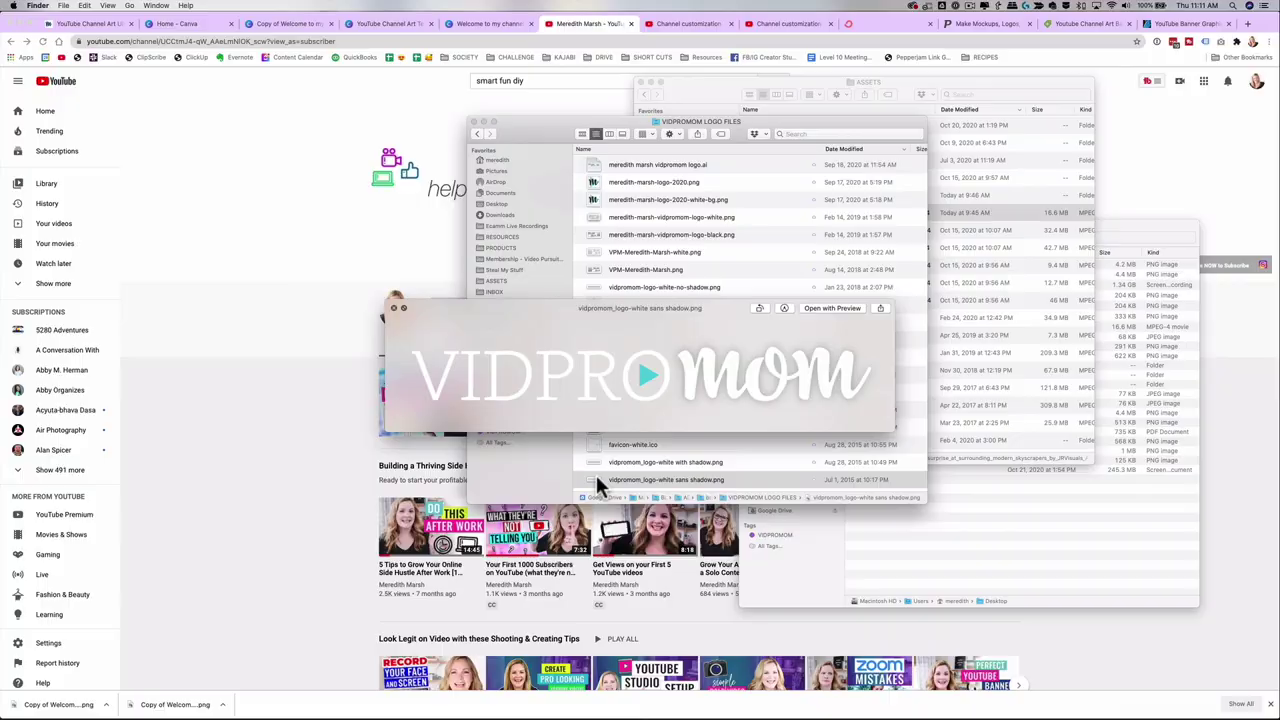
Look through previews of the logo images in Finder's VIDPROMOM LOGO FILES folder
key("Up")
key("Up")
key("Up")
key("Up")
key("Up")
key("Up")
key("Up")
key("Up")
key("Up")
key("Up")
key("Up")
key("Up")
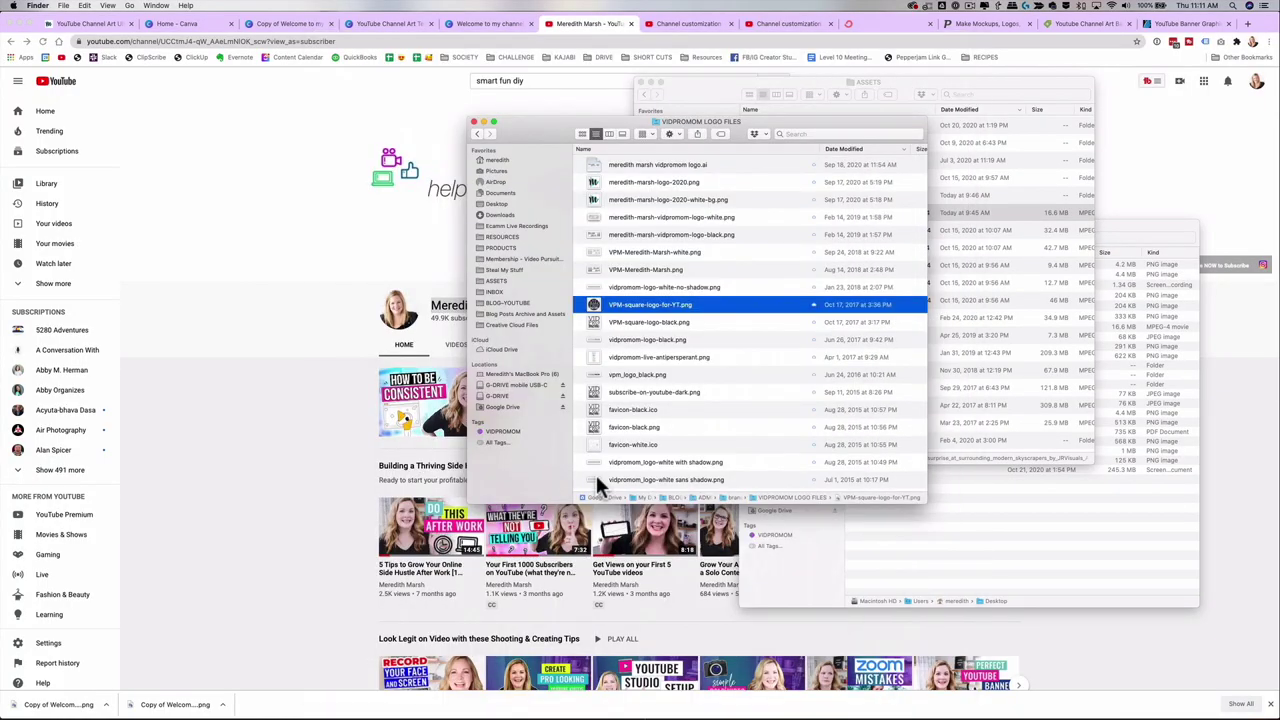
key("space")
key("Up")
key("Up")
key("Up")
key("Up")
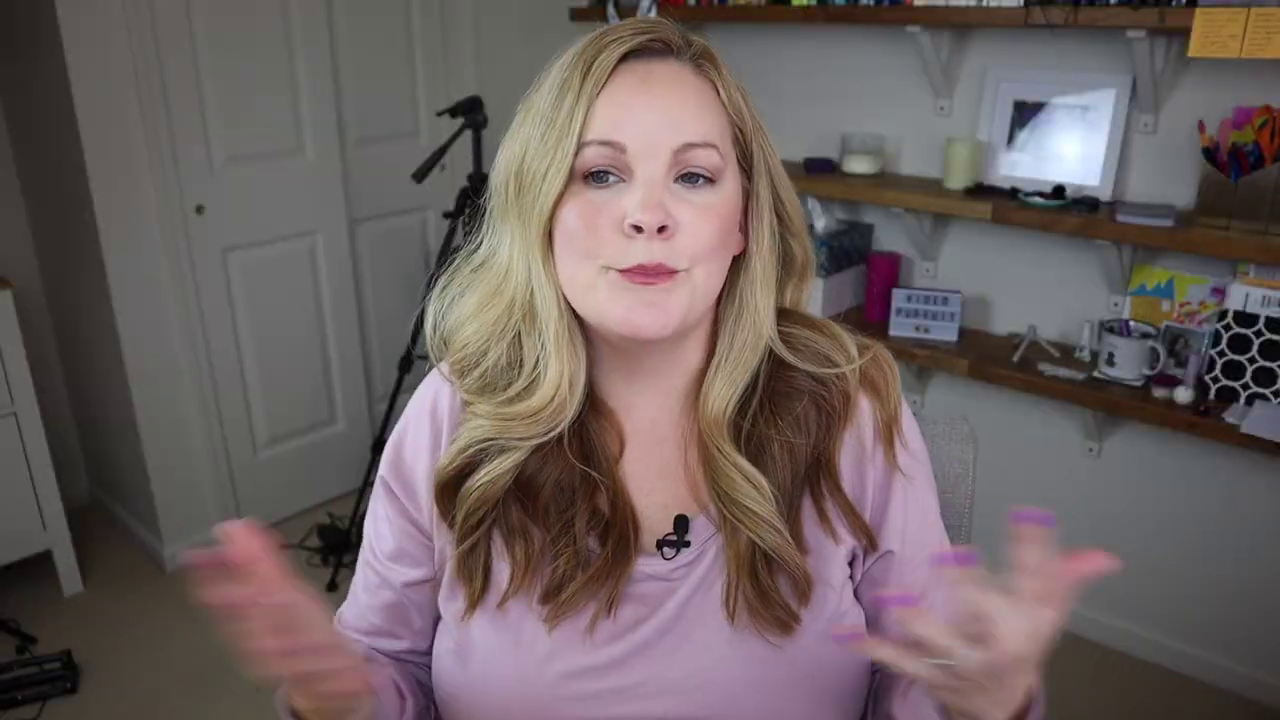
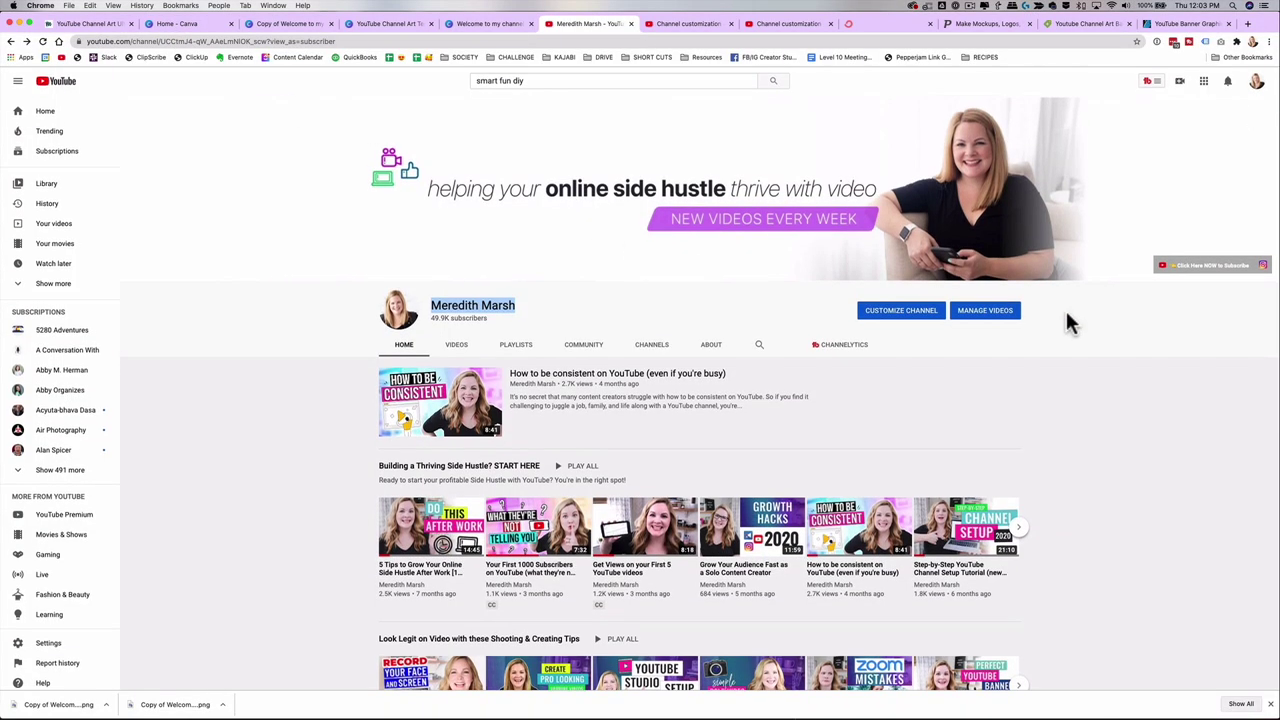
Bring up youtuber-header-october-2020.jpg in Preview and capture it into Skitch for annotation
key("super+Tab")
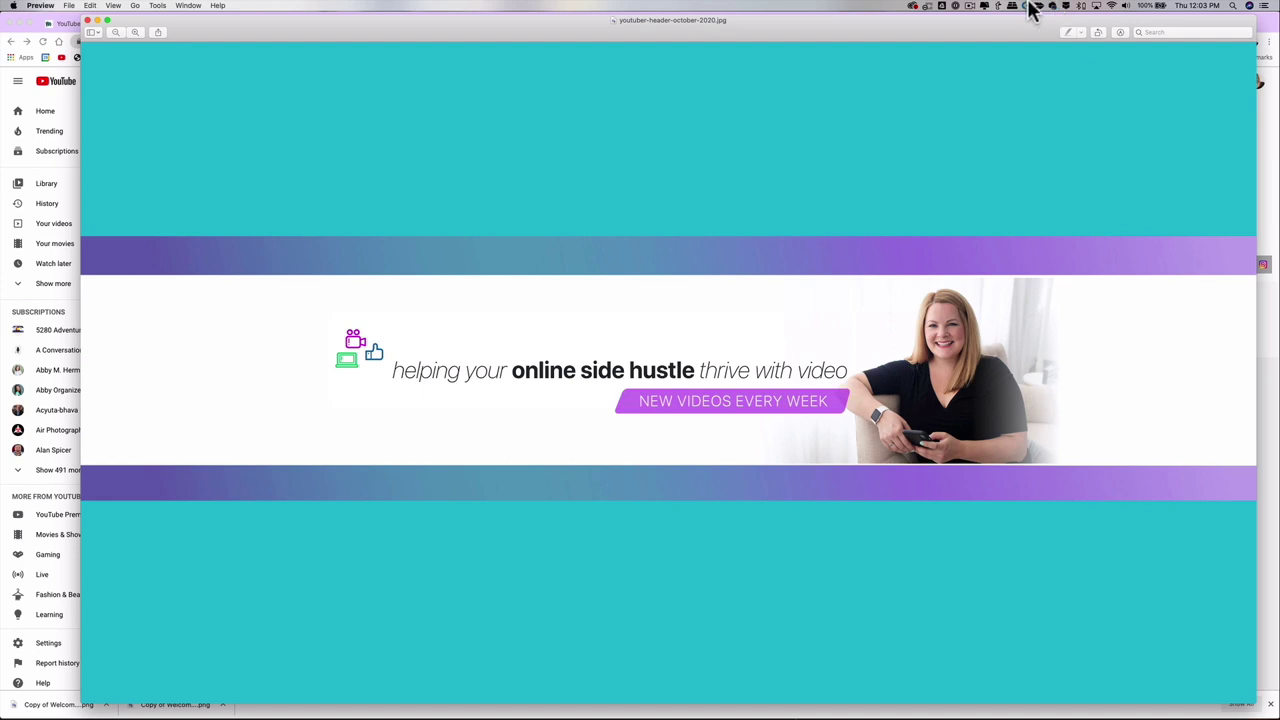
left_click(1036, 10)
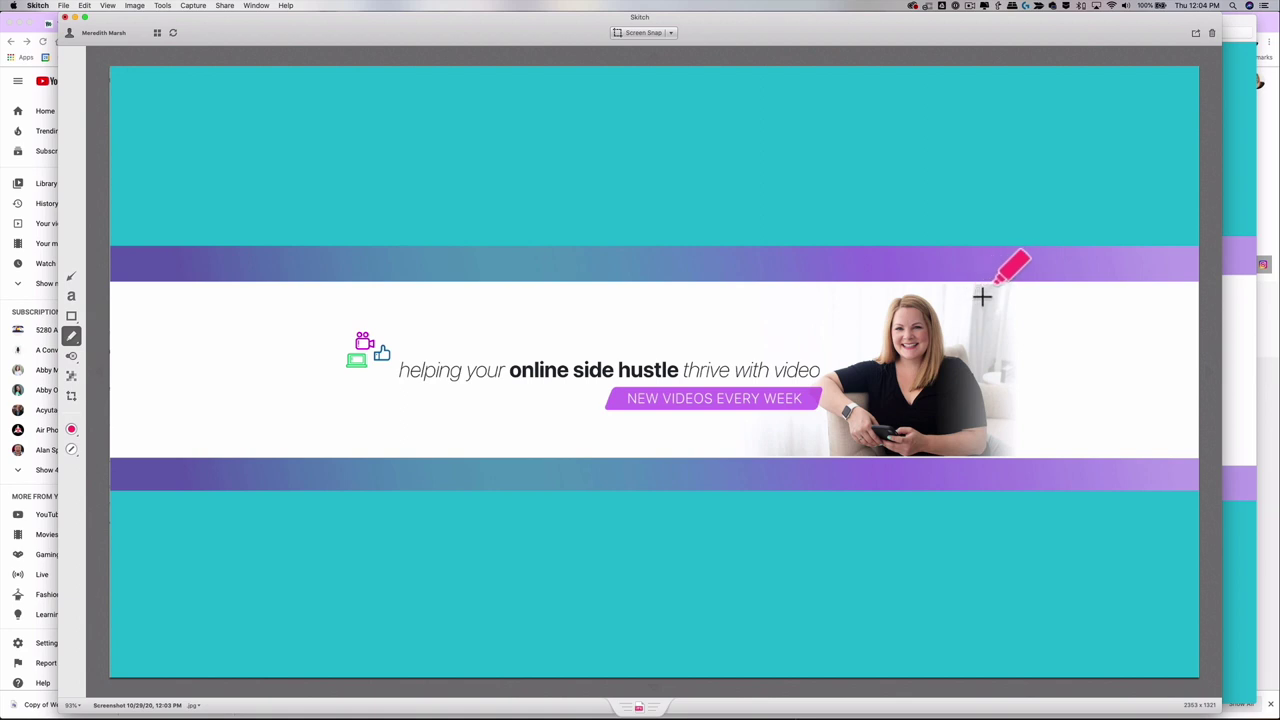
Outline the banner's white central strip freehand in red, and undo the outline
left_click_drag(1065, 287, 338, 287)
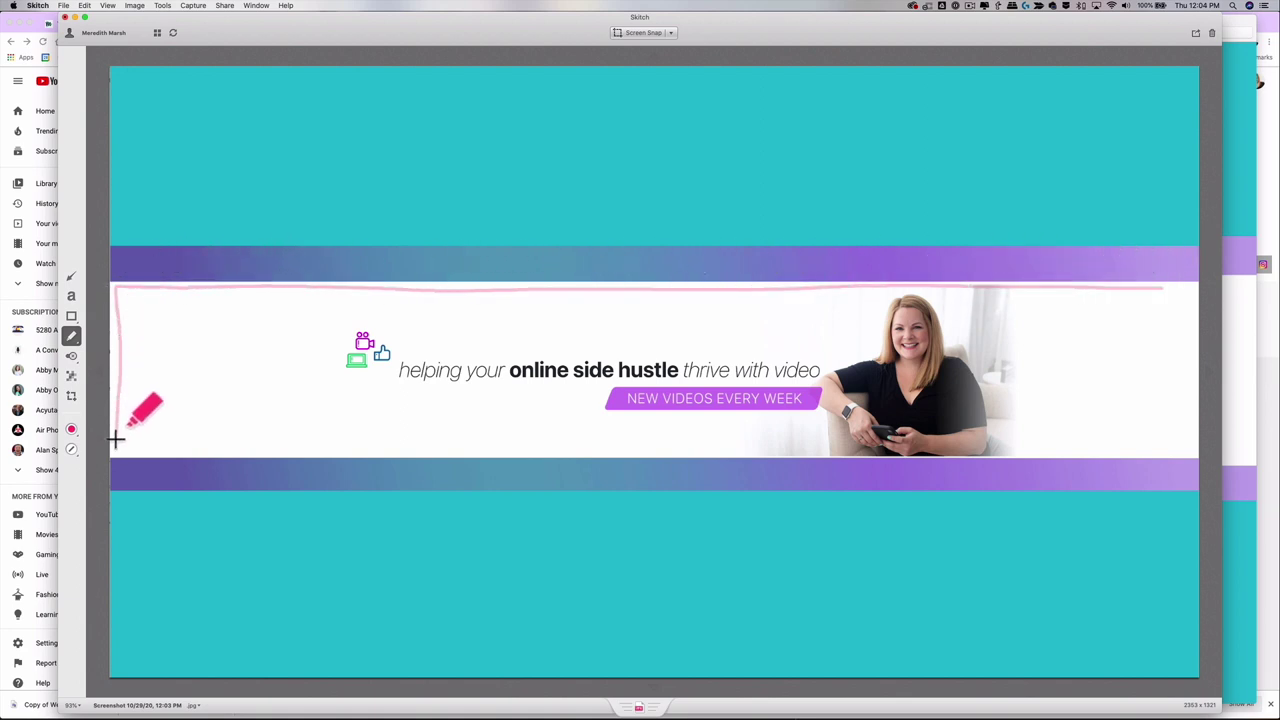
left_click_drag(135, 449, 837, 449)
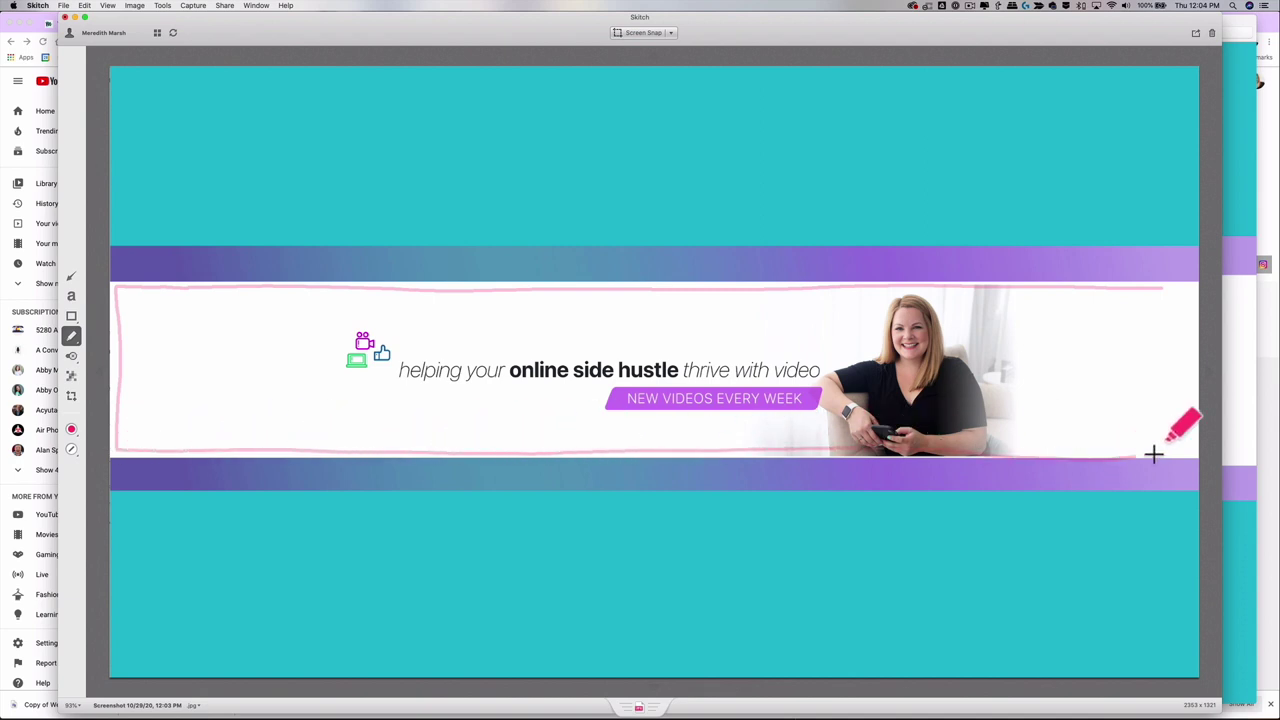
left_click_drag(1163, 288, 1156, 289)
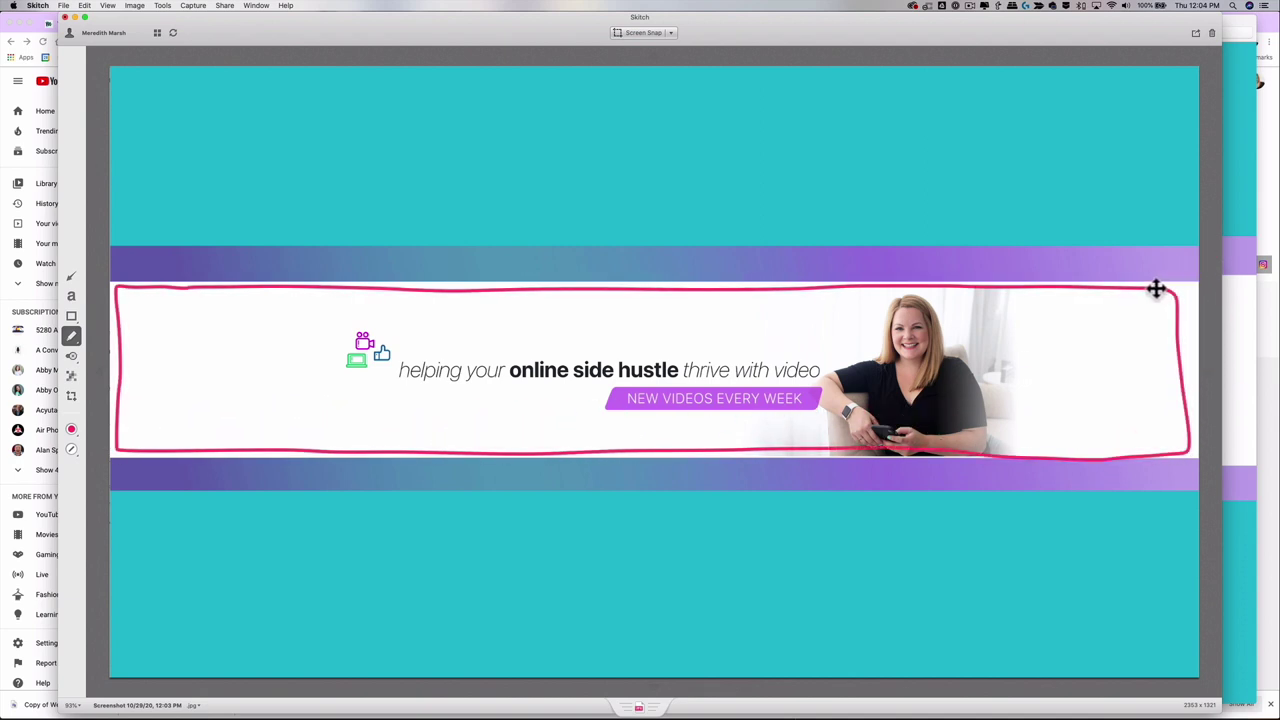
key("super+z")
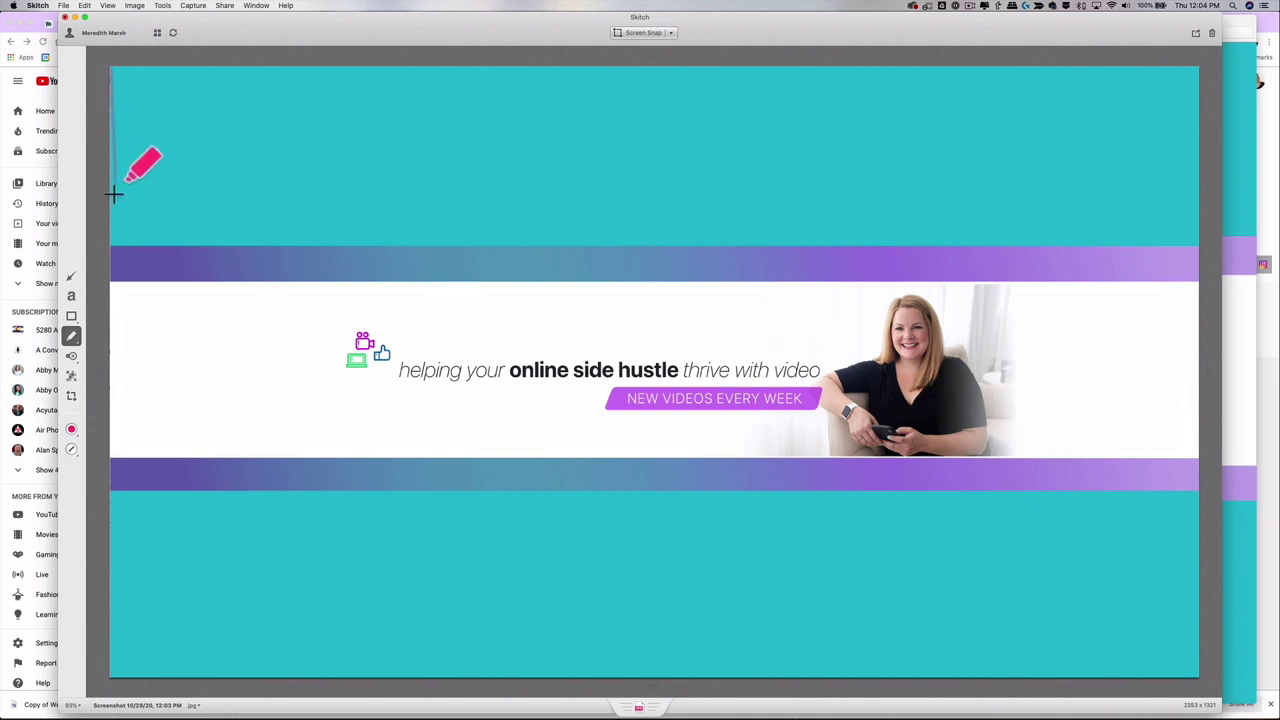
Outline the coloured areas above and below the banner's white strip freehand in red
mouse_move(778, 282)
left_mouse_down()
mouse_move(1186, 71)
mouse_move(134, 63)
mouse_move(114, 74)
left_mouse_up()
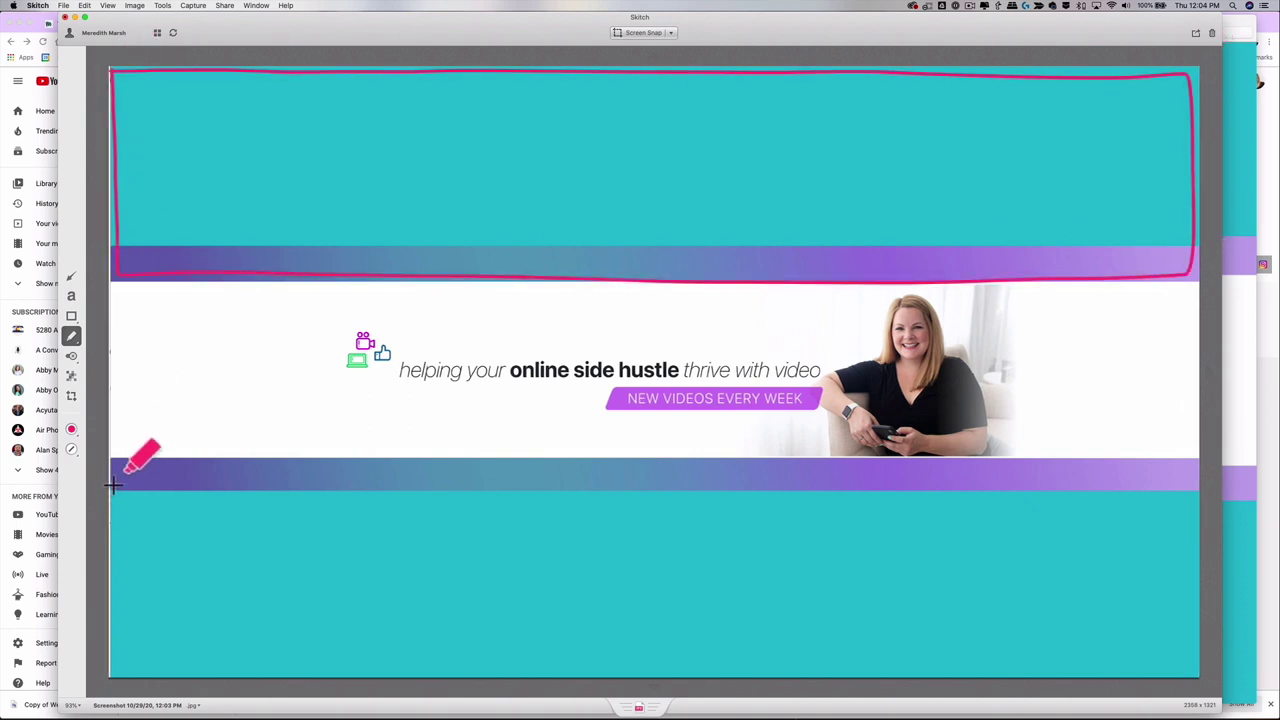
left_click_drag(123, 672, 1150, 668)
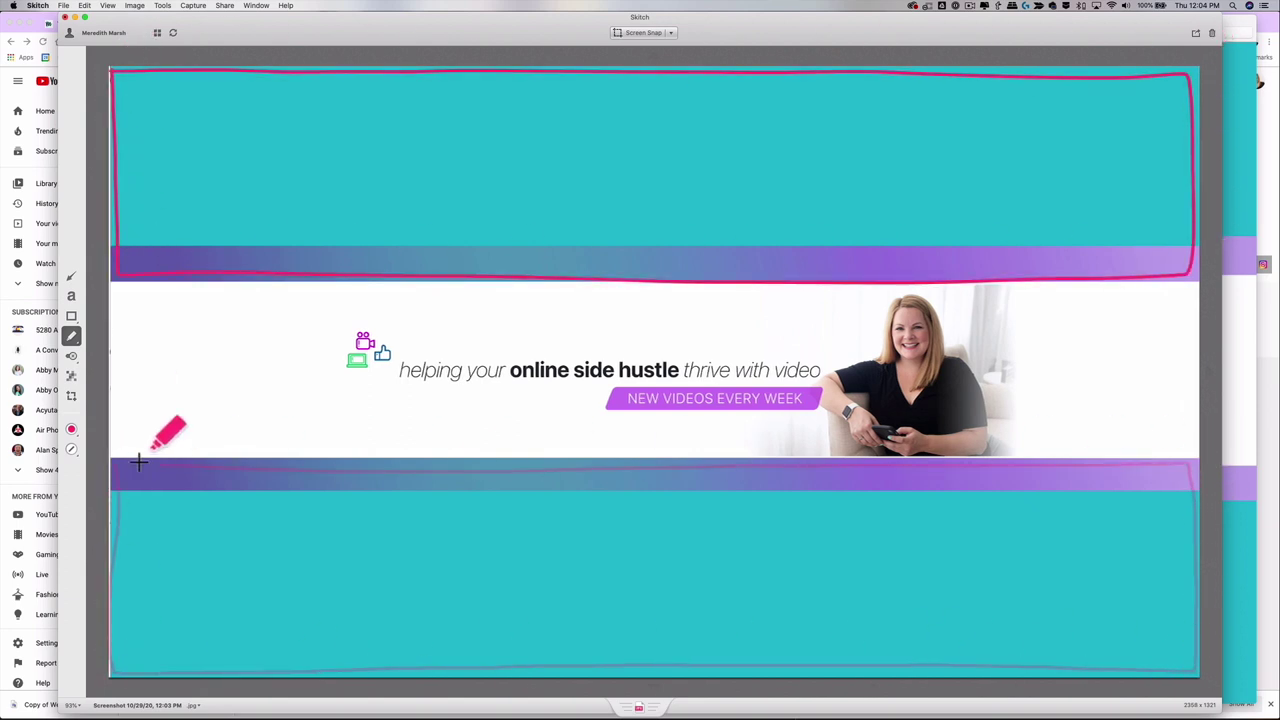
left_click_drag(165, 462, 114, 466)
Handwrite "dead space" in the outlined area above the white strip and draw a cross beside it
mouse_move(450, 167)
left_mouse_down()
mouse_move(503, 150)
mouse_move(547, 178)
left_mouse_up()
left_click_drag(592, 147, 600, 157)
left_click_drag(792, 141, 840, 188)
left_click_drag(842, 141, 796, 190)
Draw three red crosses across the outlined area below the white strip
left_click_drag(308, 541, 405, 605)
left_click_drag(388, 545, 327, 606)
left_click_drag(563, 545, 637, 600)
left_click_drag(617, 540, 567, 612)
left_click_drag(820, 543, 887, 592)
left_click_drag(877, 541, 823, 598)
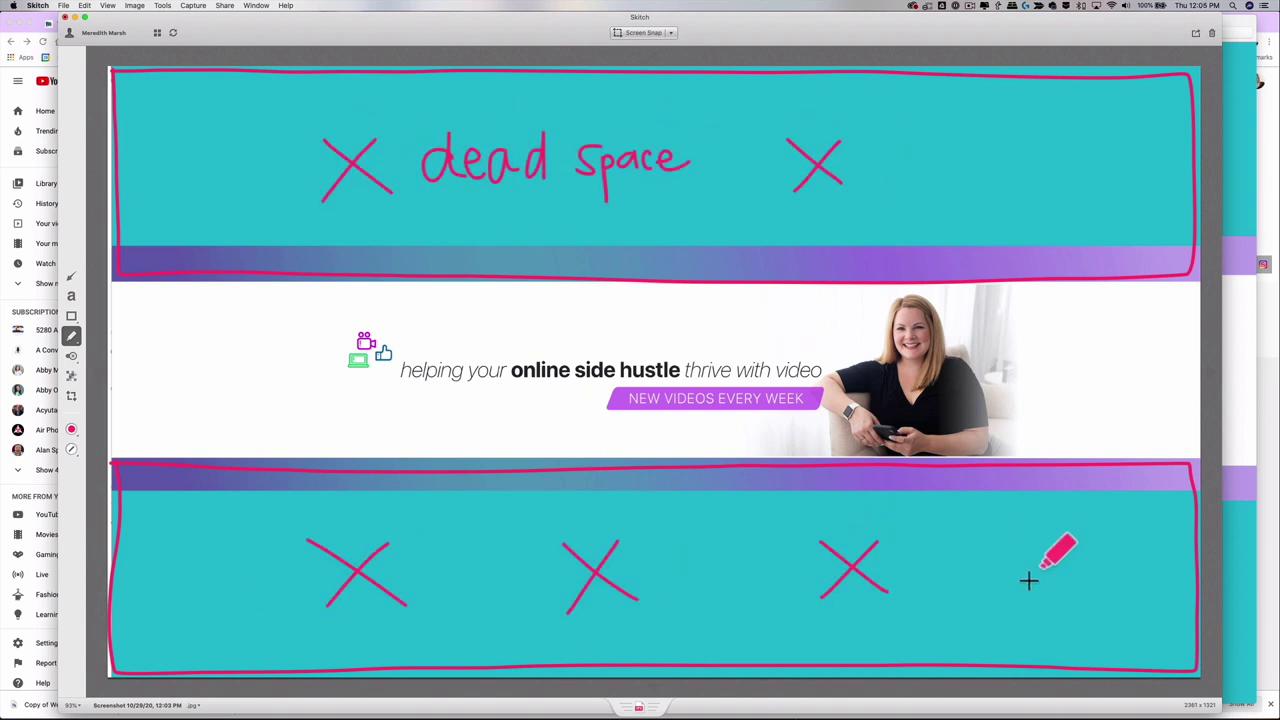